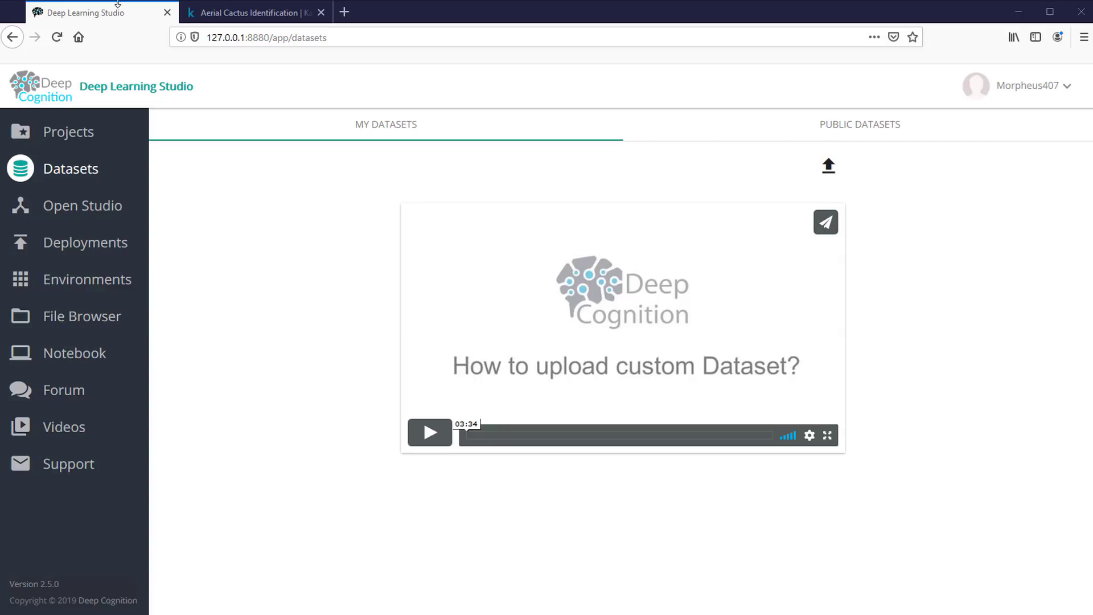
# Switch to the Kaggle page and read through the Aerial Cactus Identification competition overview.
pyautogui.click(251, 12)
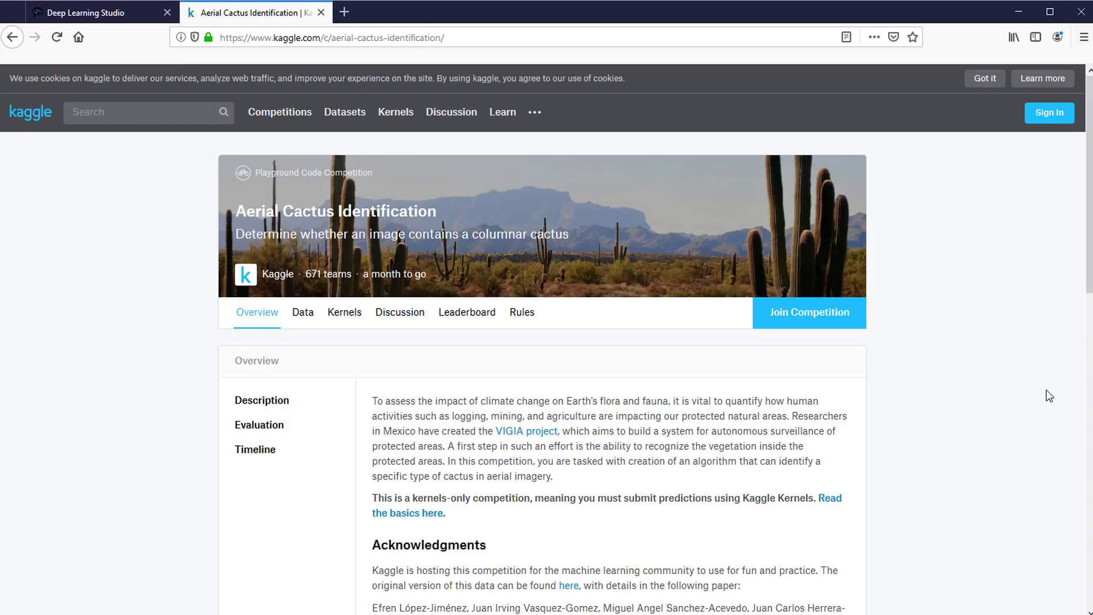
pyautogui.scroll(-6, 1049, 396)
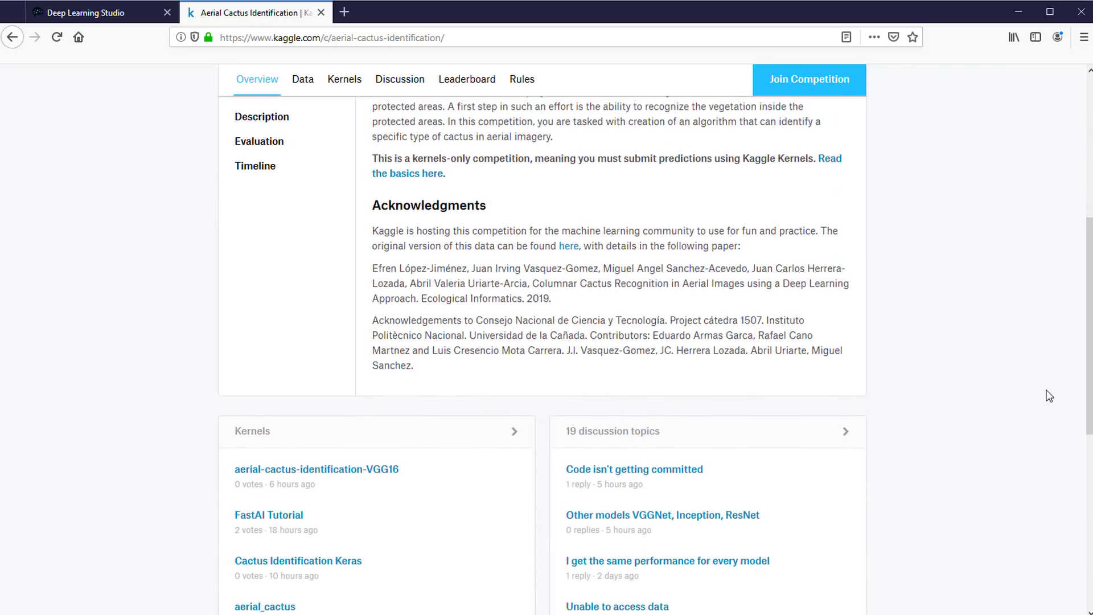
pyautogui.scroll(3, 1049, 396)
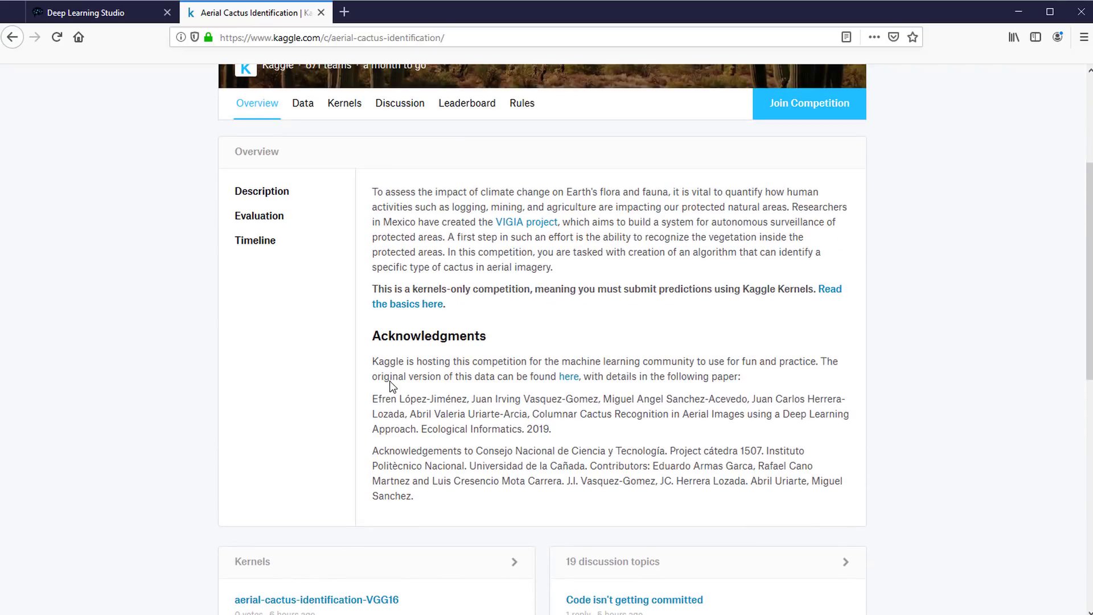
# Open the competition's data page and review the dataset description, file list and data sources.
pyautogui.click(300, 105)
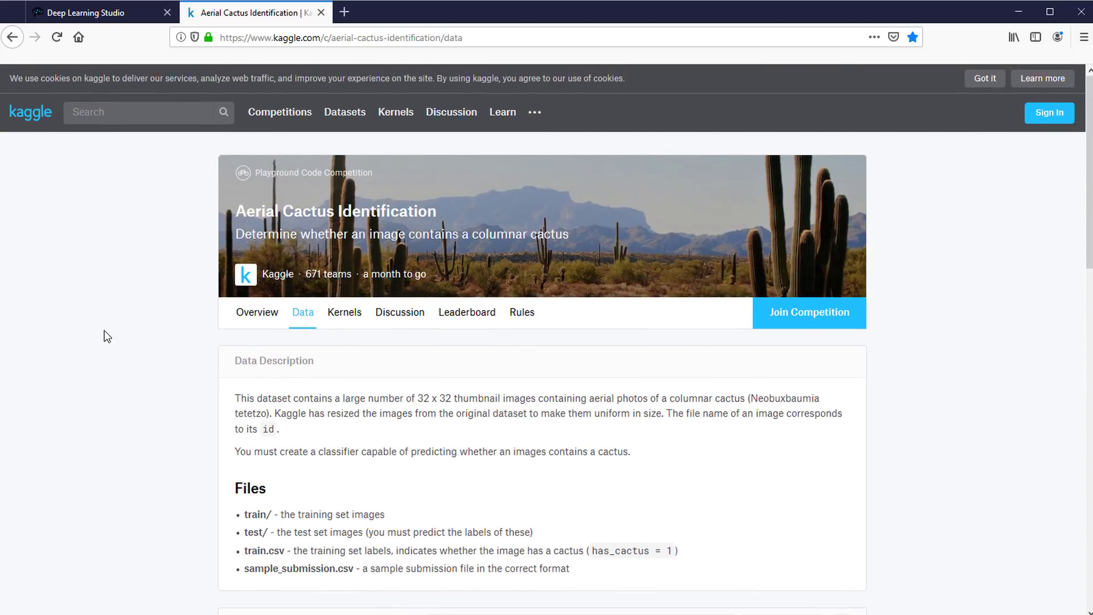
pyautogui.scroll(-3, 251, 358)
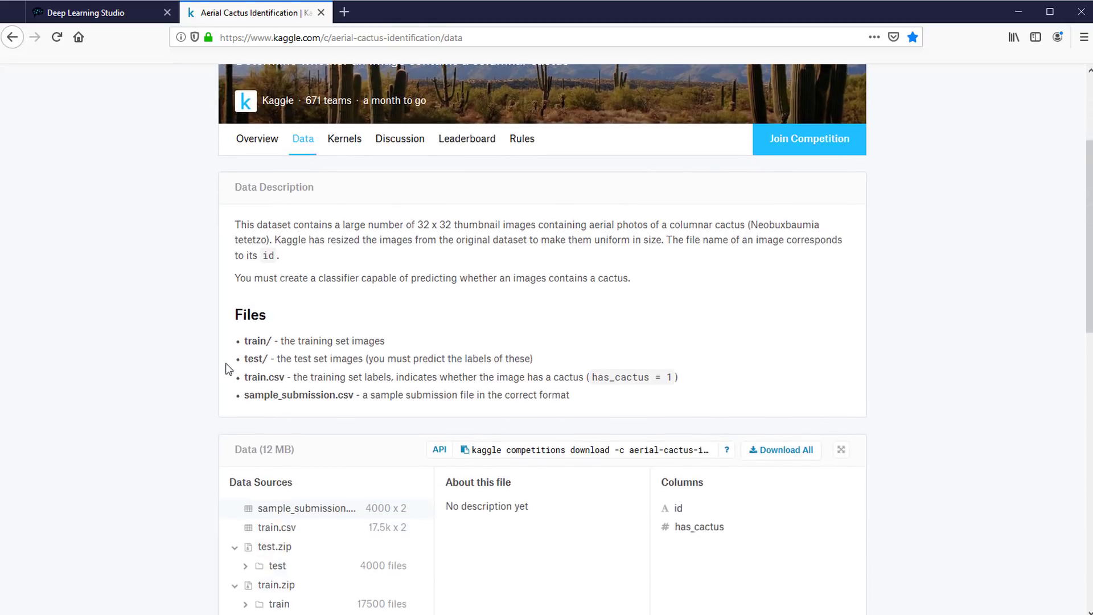
pyautogui.scroll(-2, 228, 369)
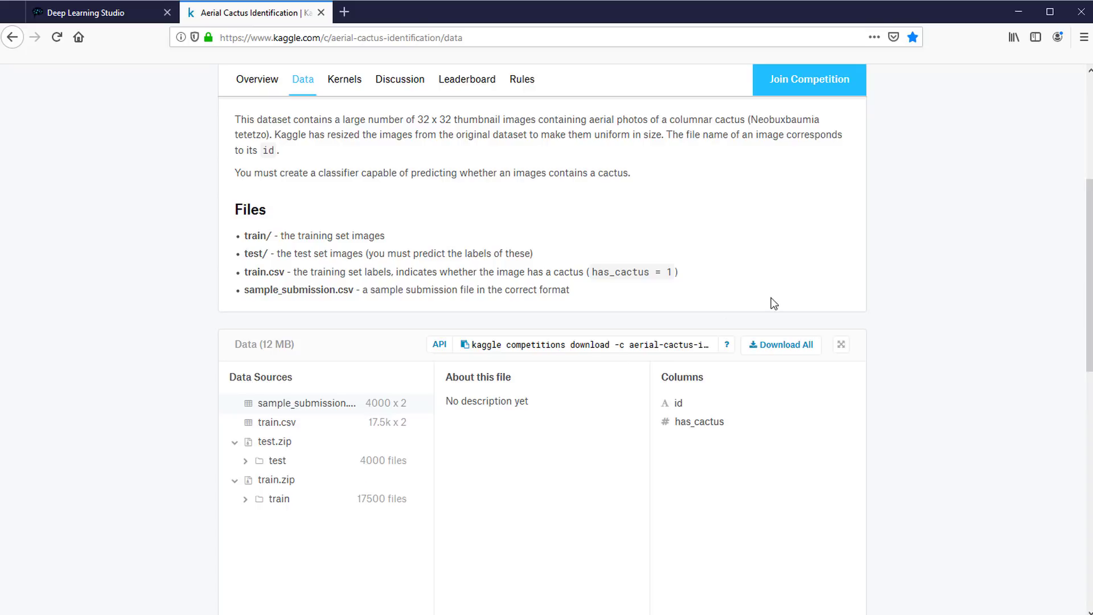
pyautogui.scroll(4, 771, 297)
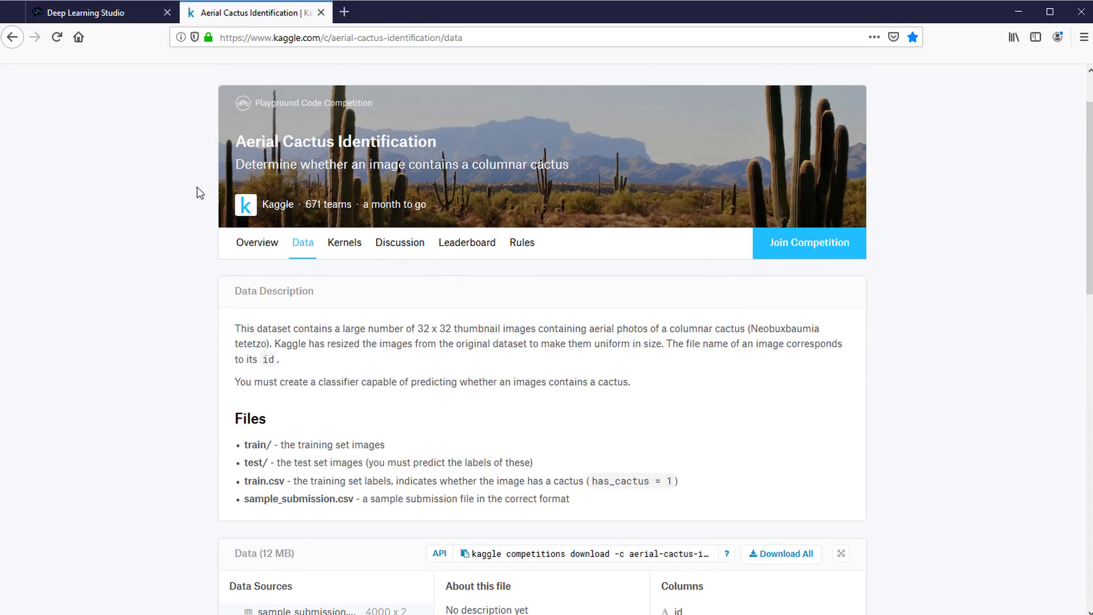
# Return to Deep Learning Studio, switch to File Explorer and open the aerial-cactus-identification folder inside Dataset DLS.
pyautogui.click(97, 12)
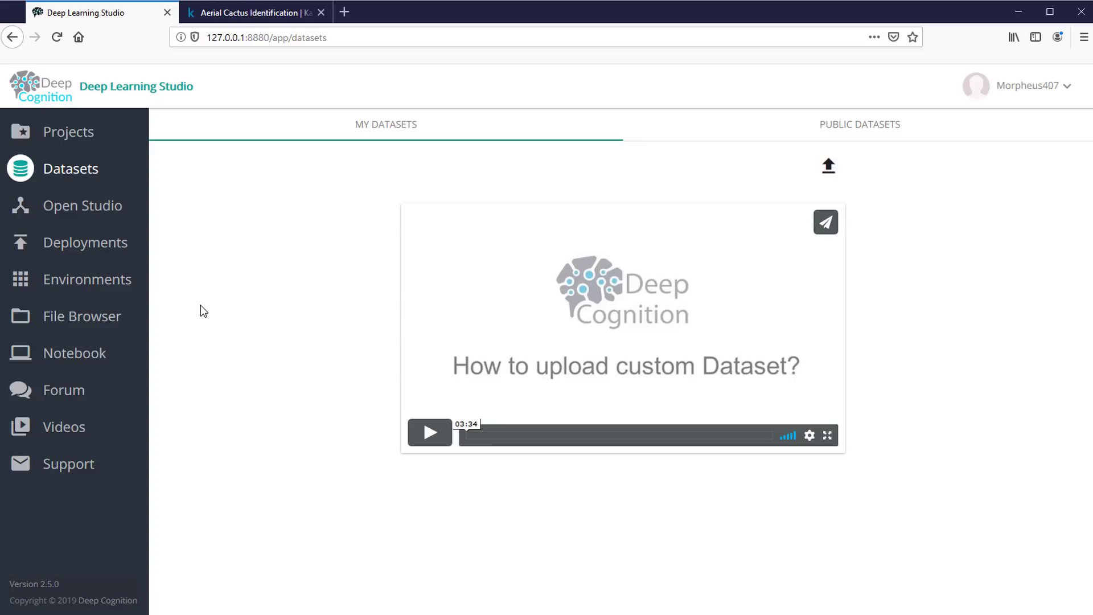
pyautogui.hotkey('alt', 'Tab')
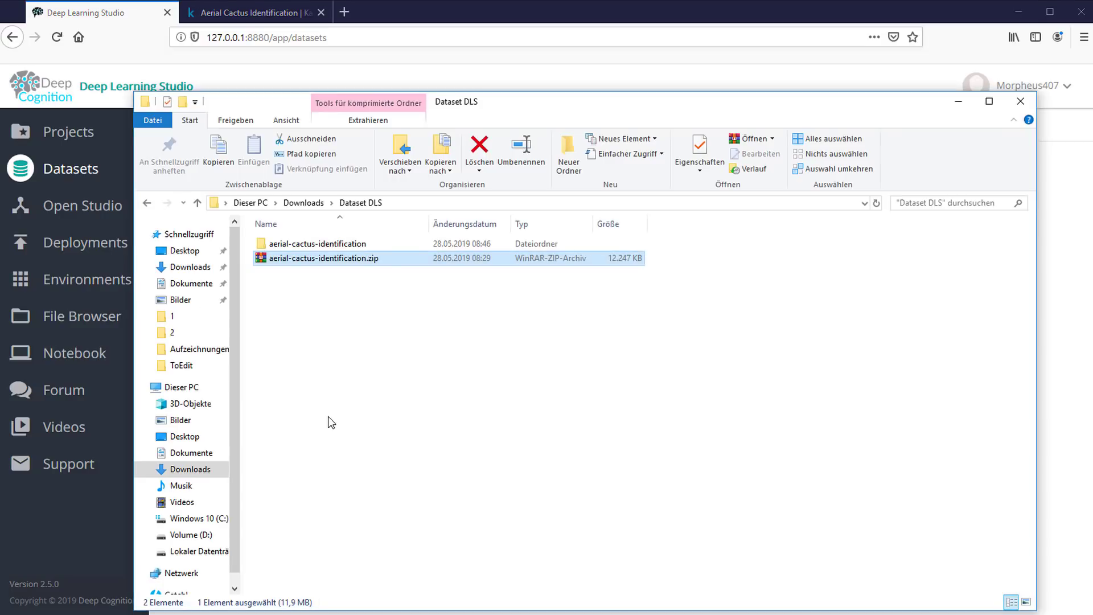
pyautogui.click(343, 281)
pyautogui.click(331, 258)
pyautogui.click(337, 306)
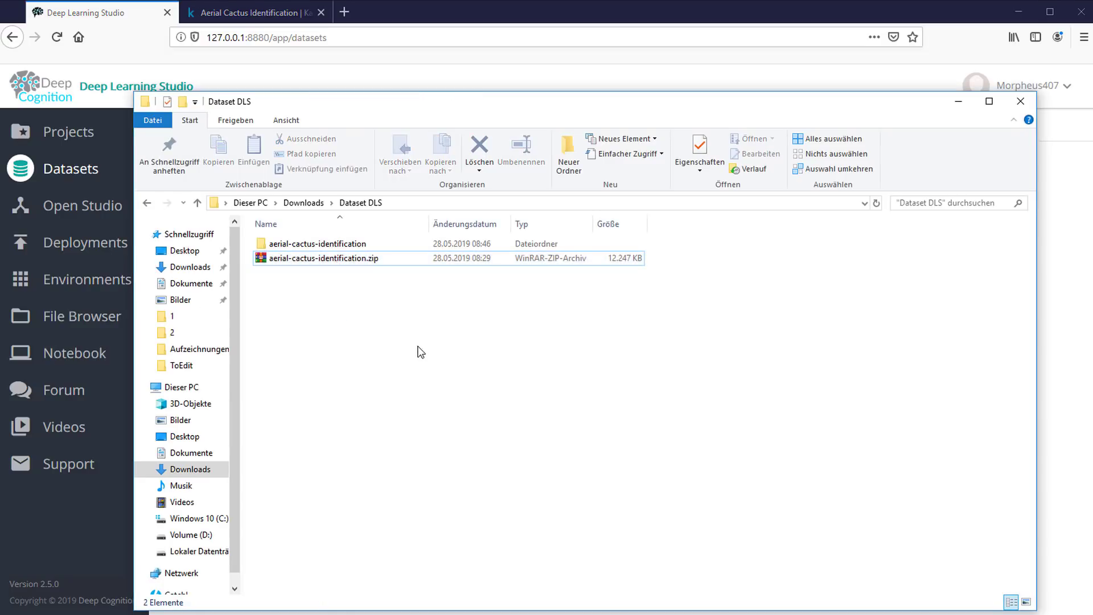
pyautogui.doubleClick(380, 243)
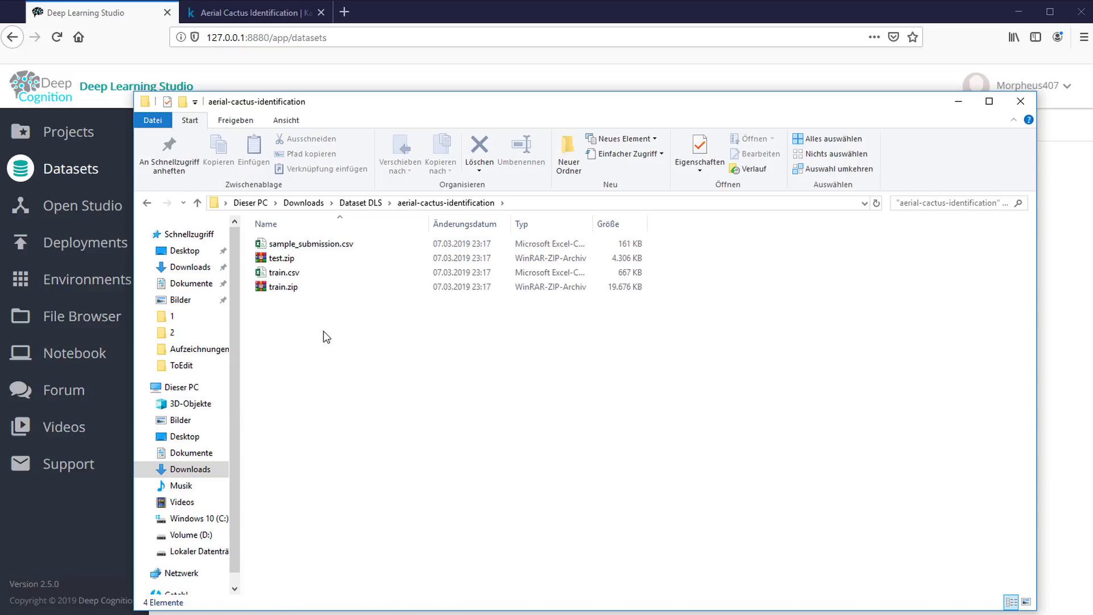
# Go through the dataset files in the folder and open train.csv in Notepad++.
pyautogui.click(308, 278)
pyautogui.click(355, 245)
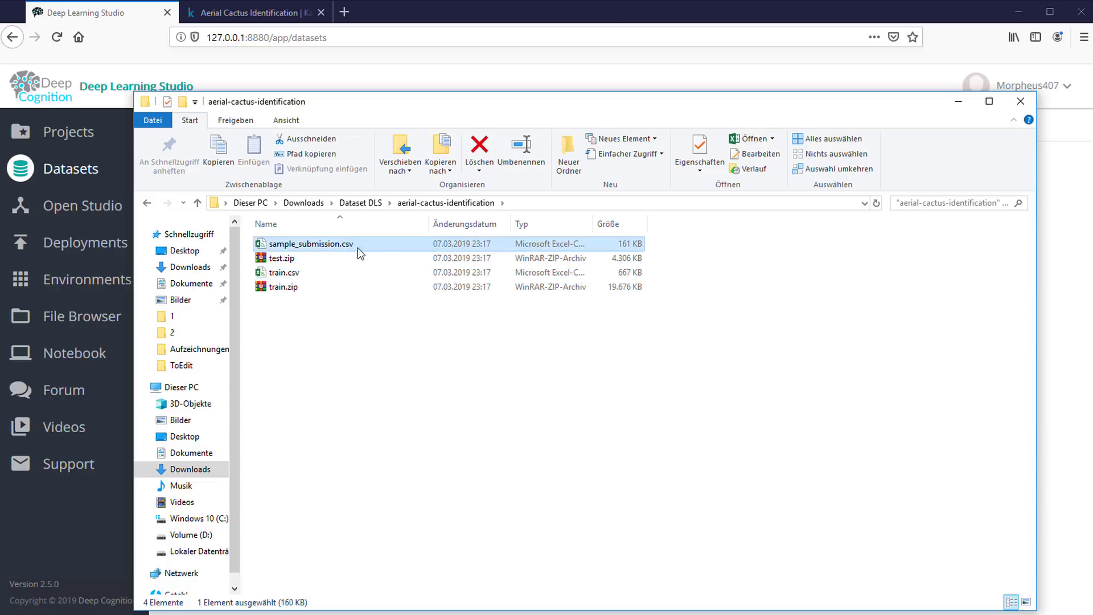
pyautogui.click(314, 260)
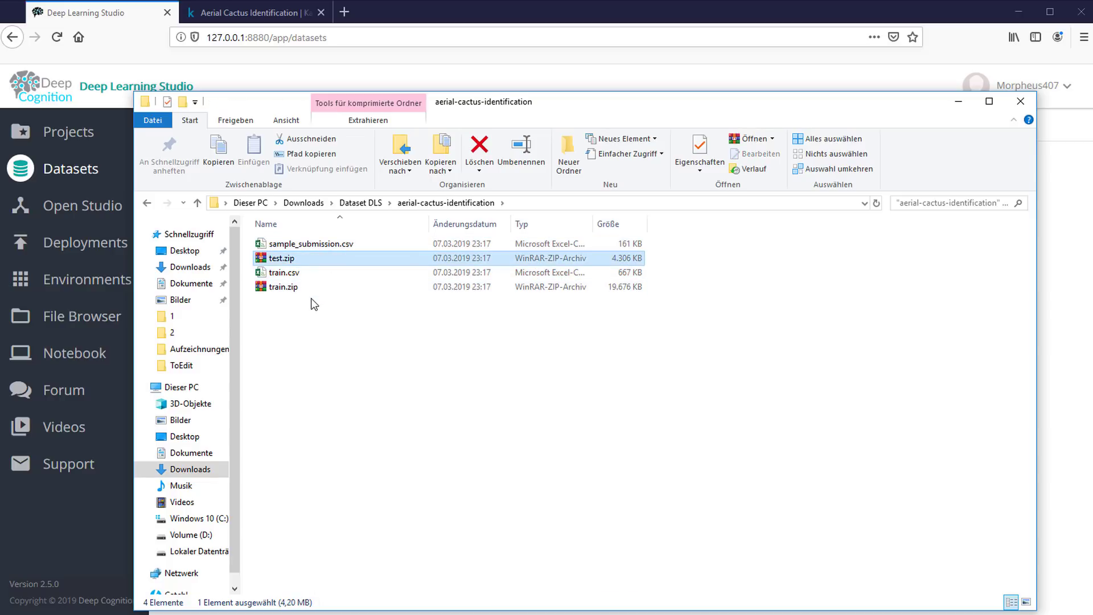
pyautogui.click(297, 273)
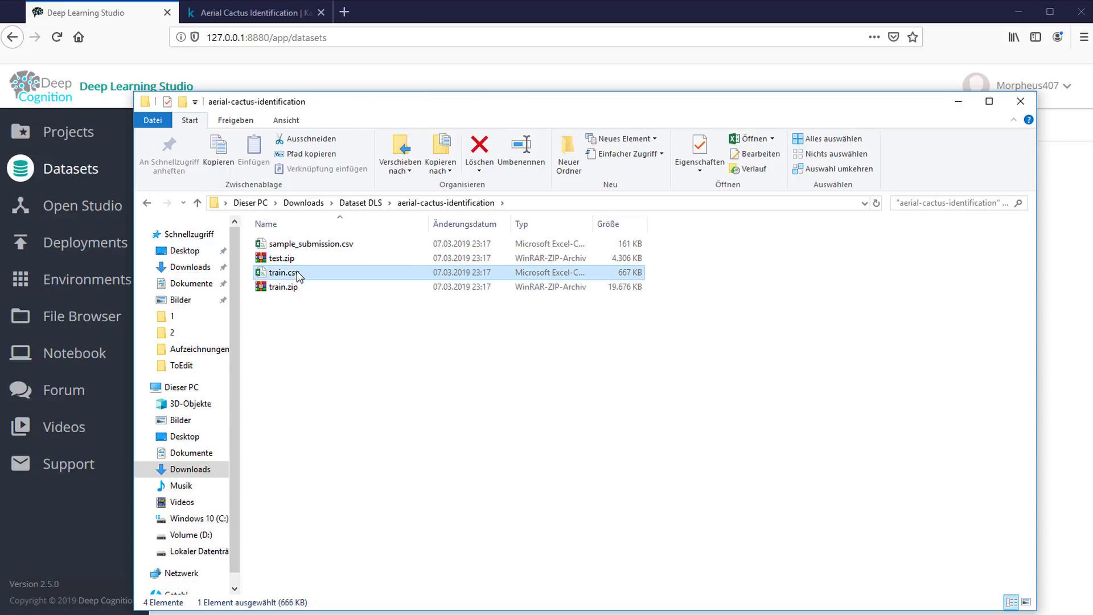
pyautogui.doubleClick(297, 273)
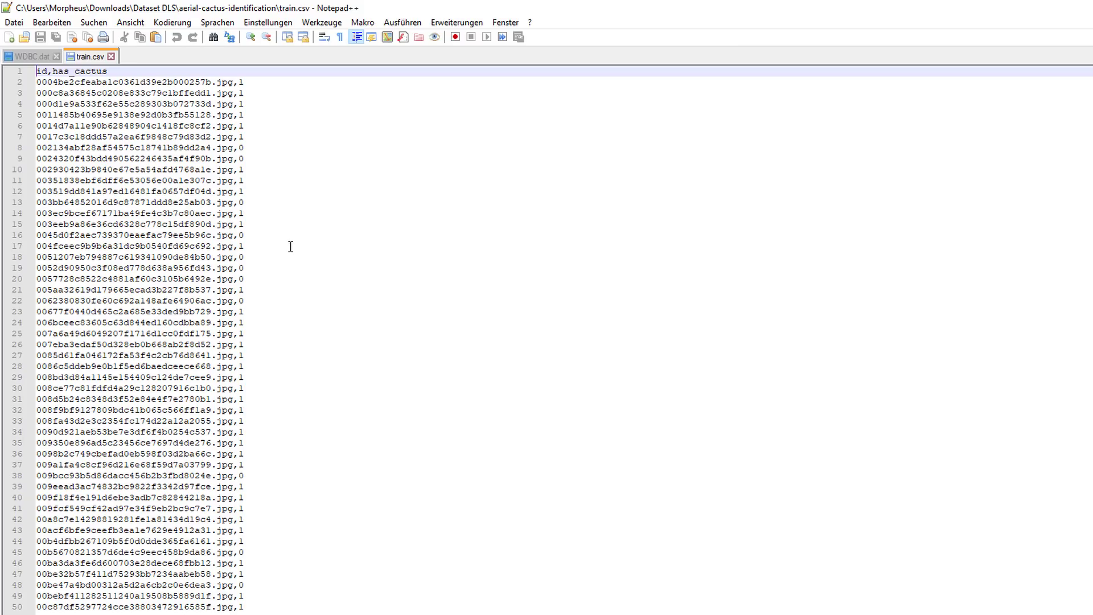
# Examine how train.csv pairs each image file name with its has_cactus label, comparing rows labelled 1 and 0.
pyautogui.doubleClick(41, 72)
pyautogui.moveTo(233, 82); pyautogui.dragTo(36, 82)
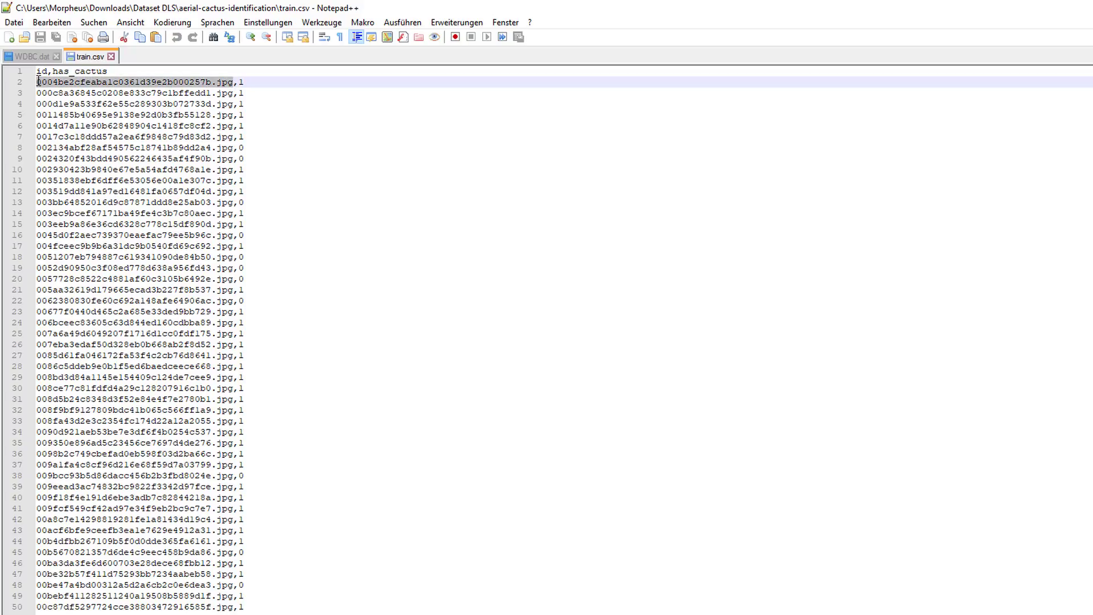
pyautogui.doubleClick(242, 82)
pyautogui.click(241, 82)
pyautogui.click(245, 82)
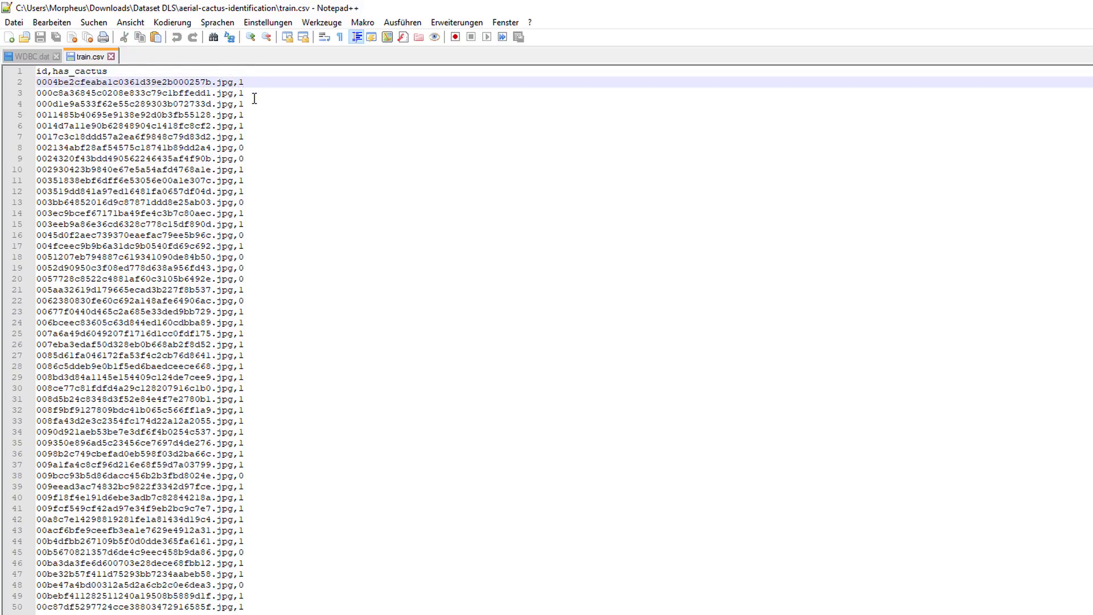
pyautogui.click(248, 149)
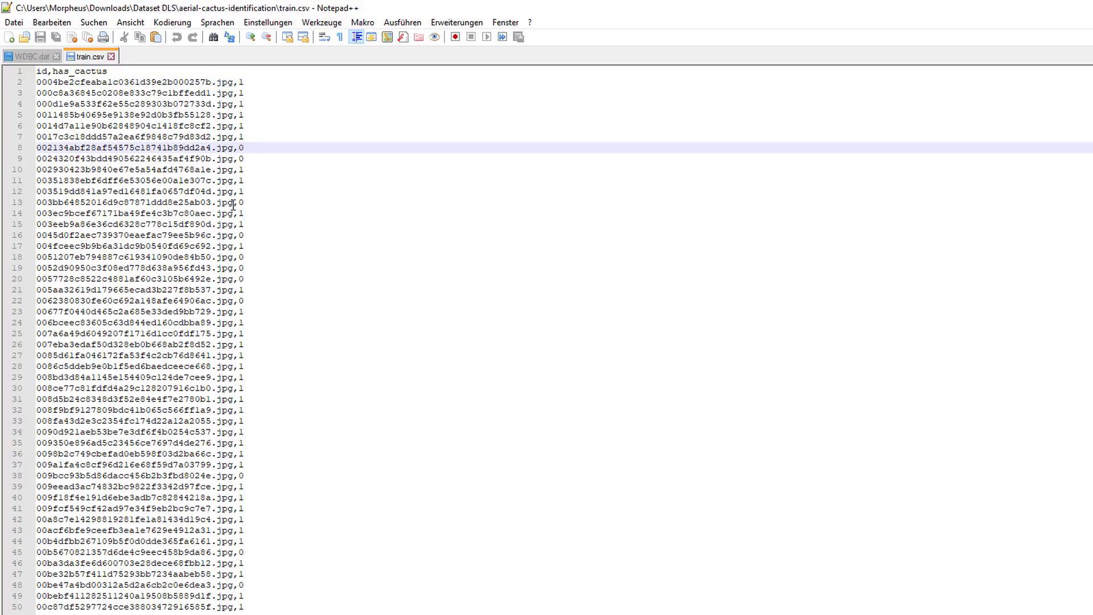
# Switch back to File Explorer and extract train.zip into its own train folder.
pyautogui.hotkey('alt', 'Tab')
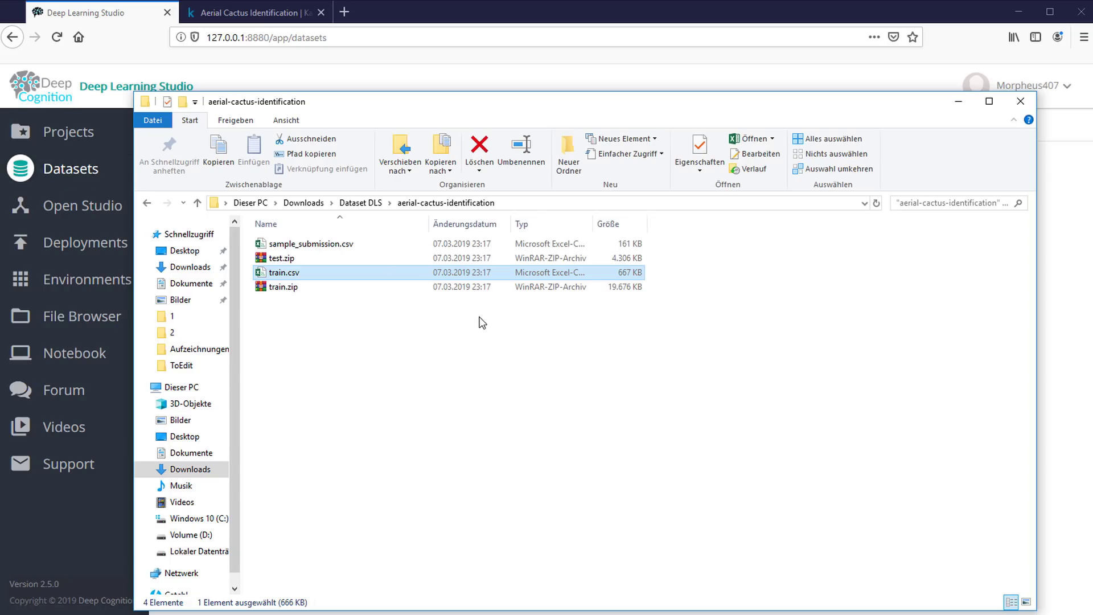
pyautogui.click(304, 288)
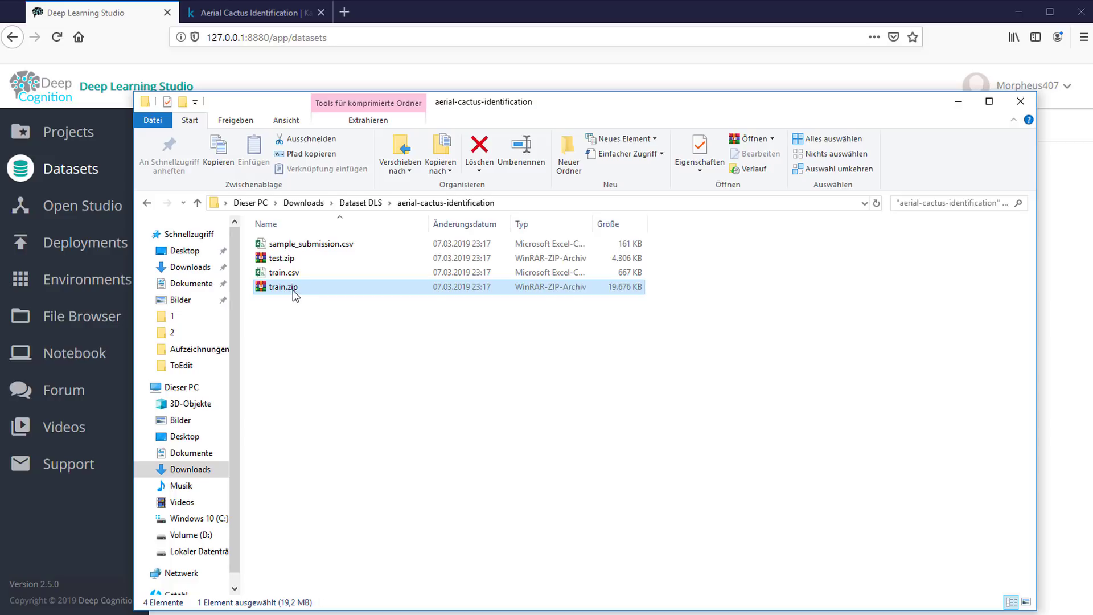
pyautogui.rightClick(292, 290)
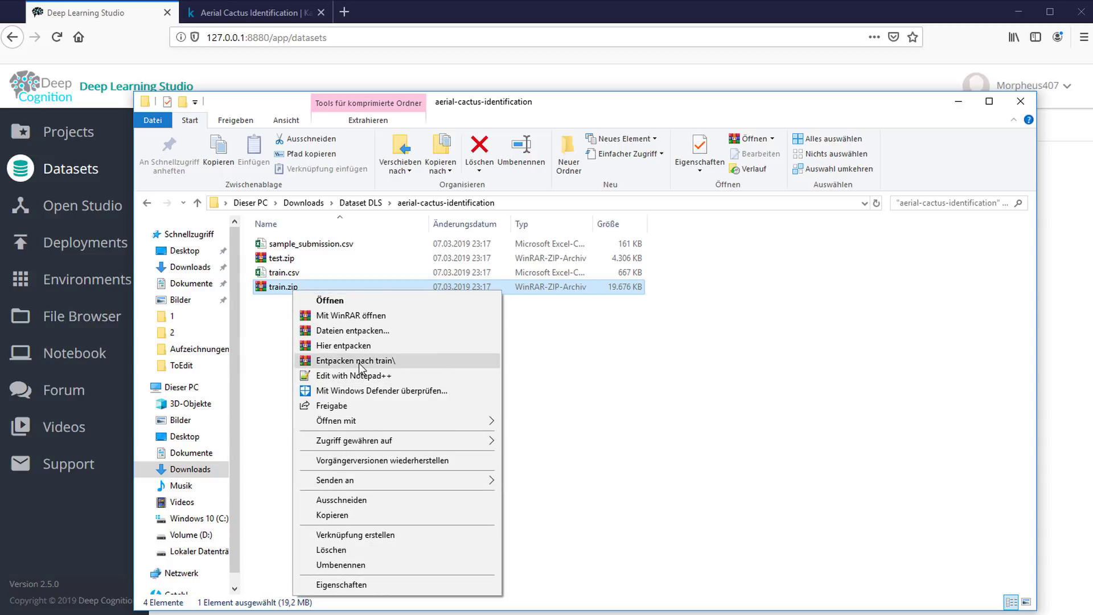
pyautogui.click(357, 360)
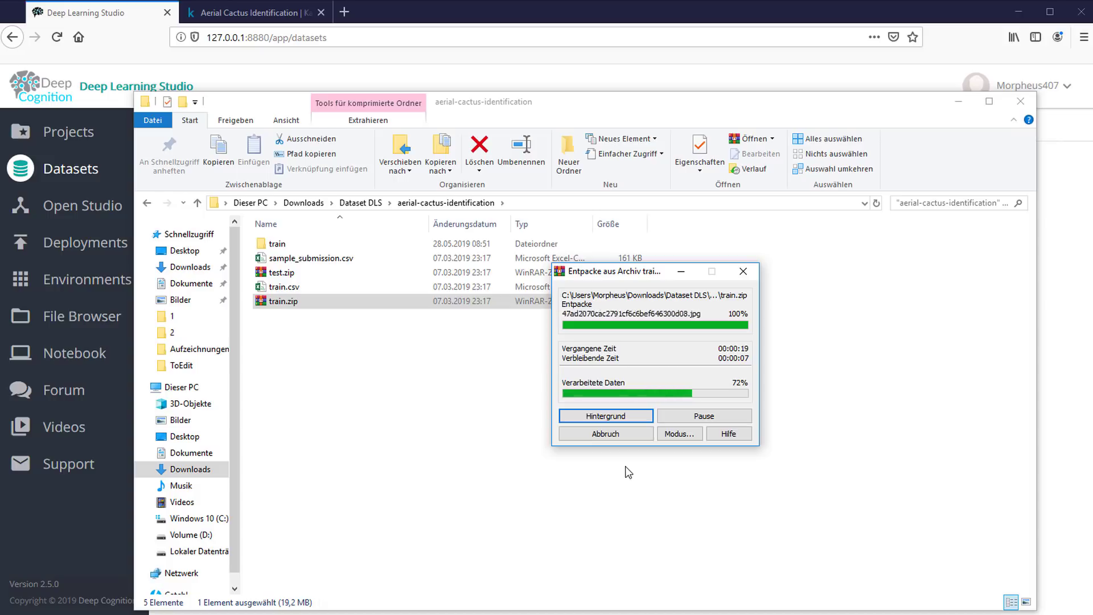
# Open the inner train folder and view its first image enlarged in Photos, then close the viewer.
pyautogui.doubleClick(324, 244)
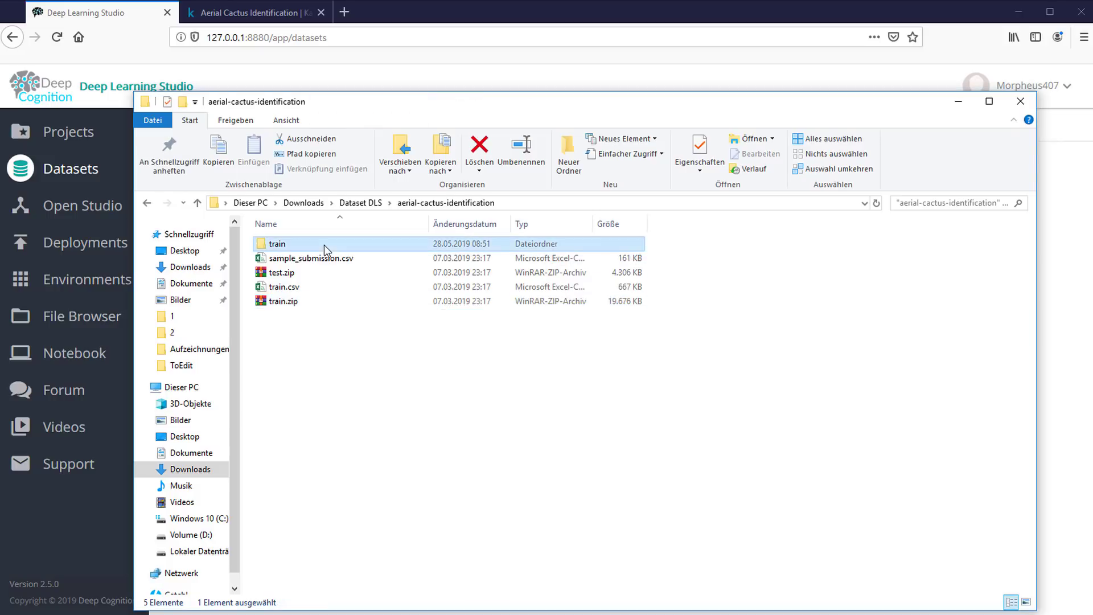
pyautogui.doubleClick(323, 245)
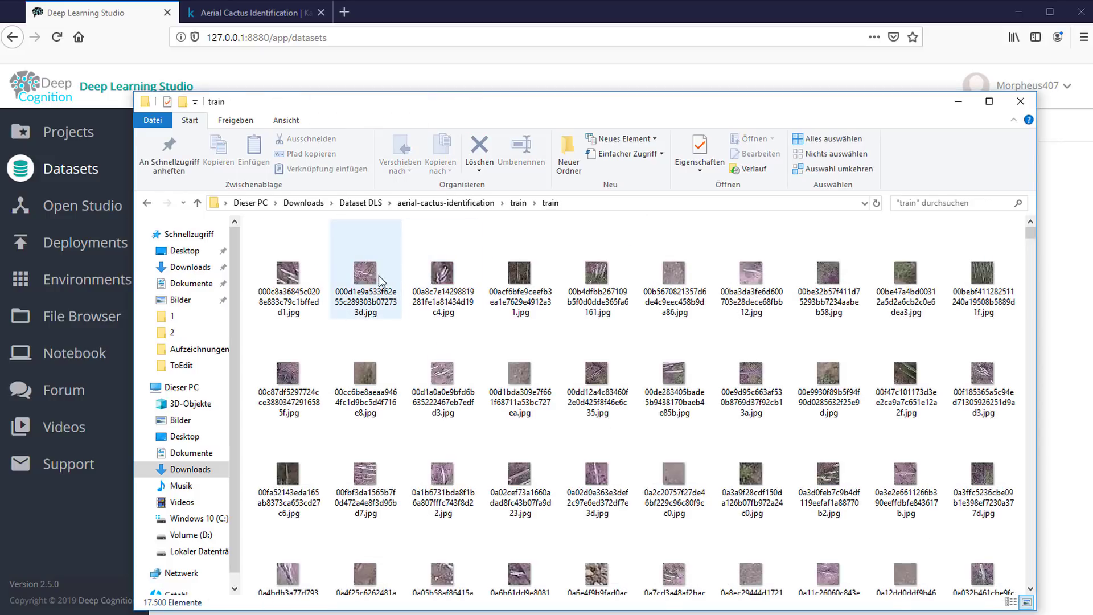
pyautogui.doubleClick(296, 290)
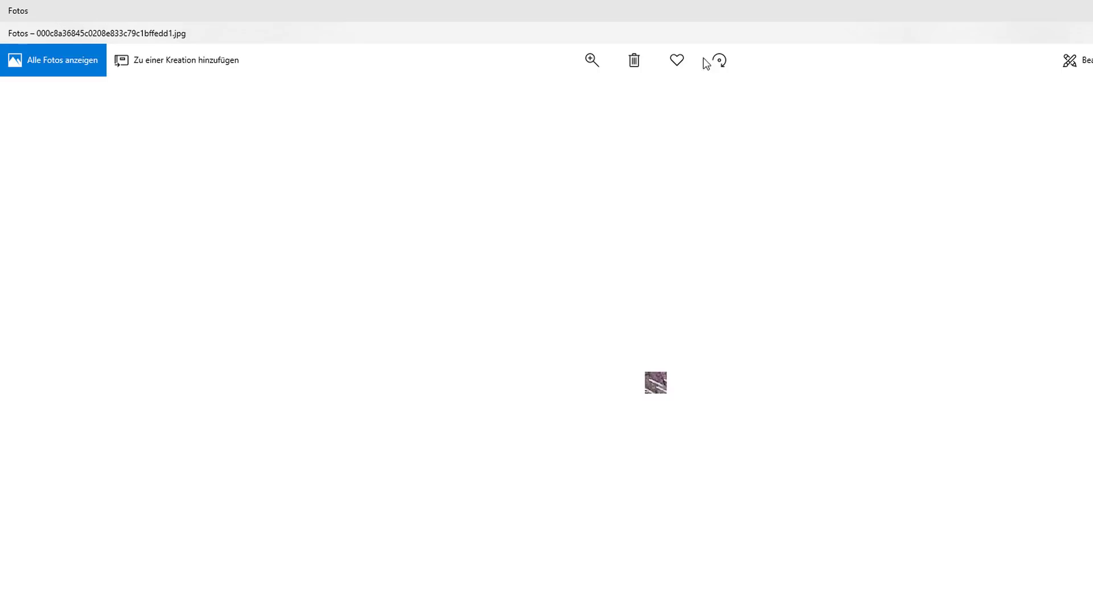
pyautogui.scroll(5, 638, 400)
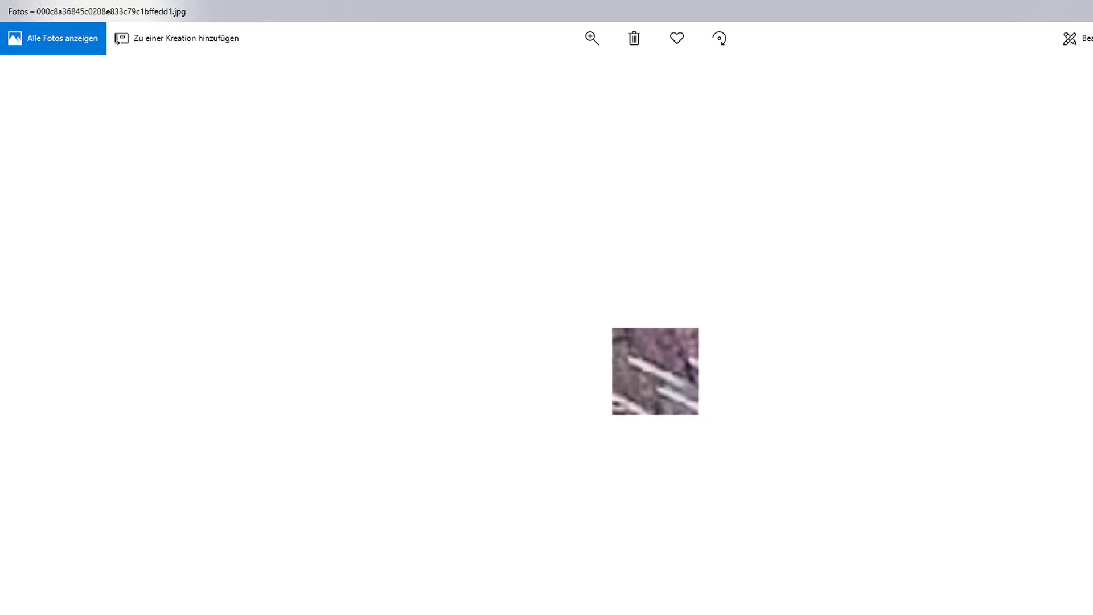
pyautogui.click(1079, 10)
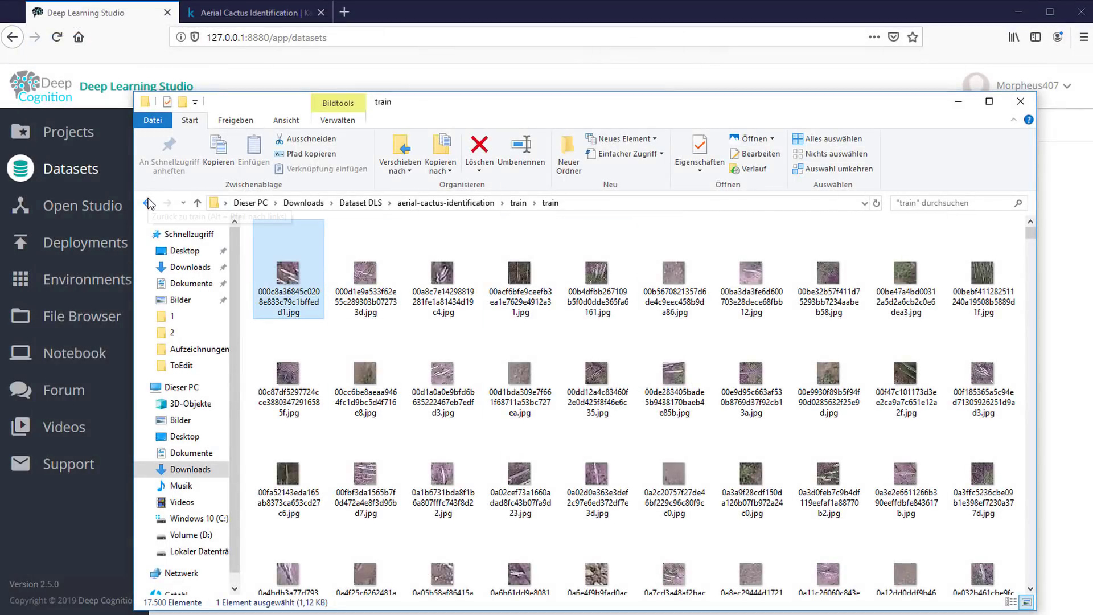
# View the training image 00fa52143eda165ab8373ca653cd27c6.jpg in Photos and close it.
pyautogui.scroll(-1, 461, 413)
pyautogui.doubleClick(296, 361)
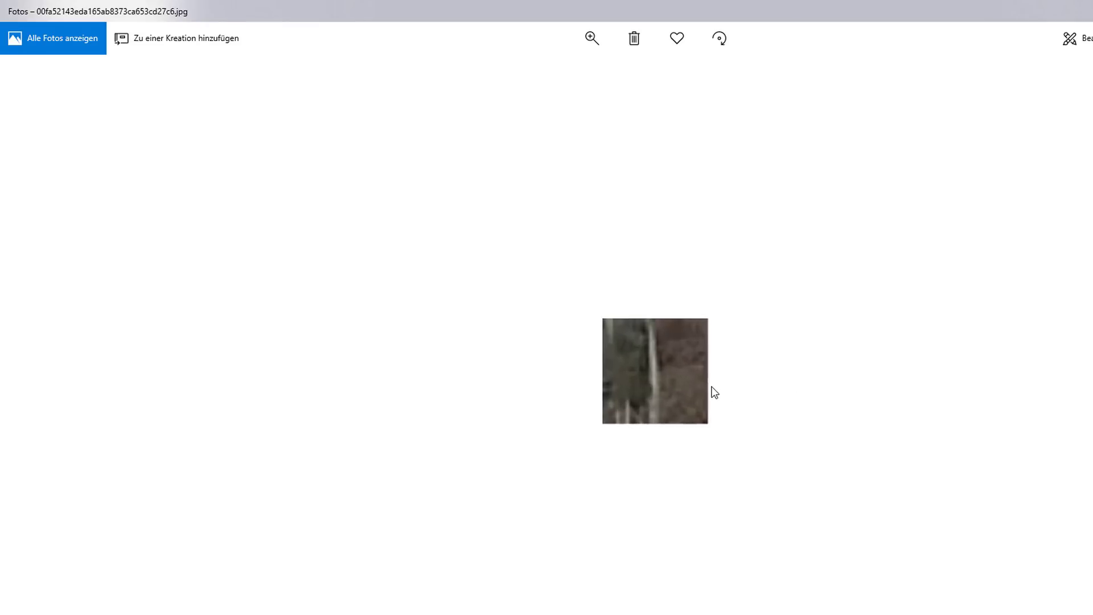
pyautogui.hotkey('alt', 'F4')
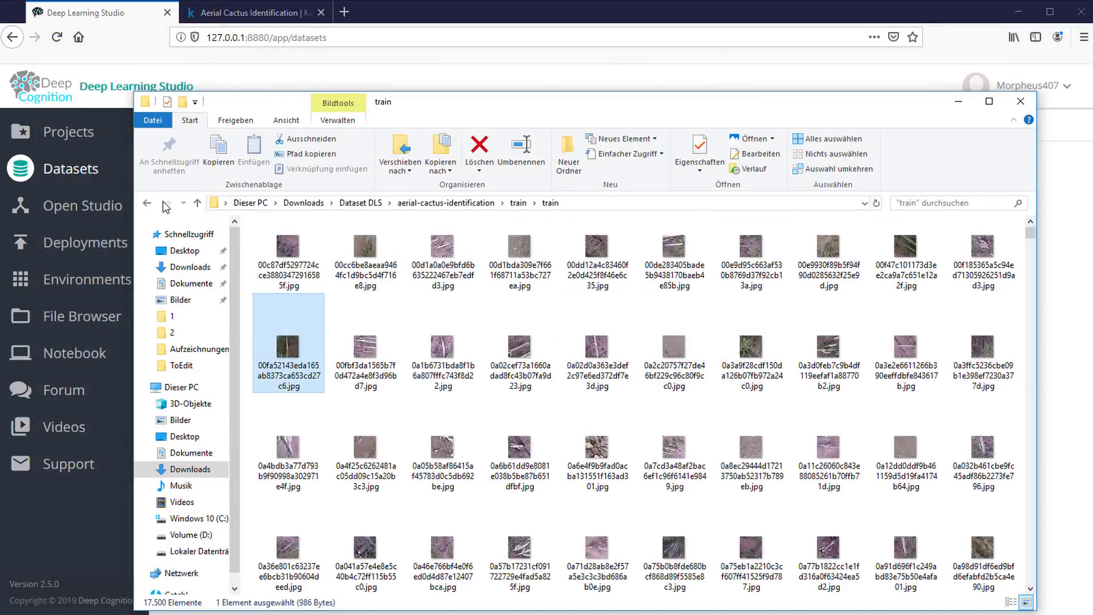
# Go up to the outer train folder, reopen the inner one and select all images to check their count.
pyautogui.click(149, 205)
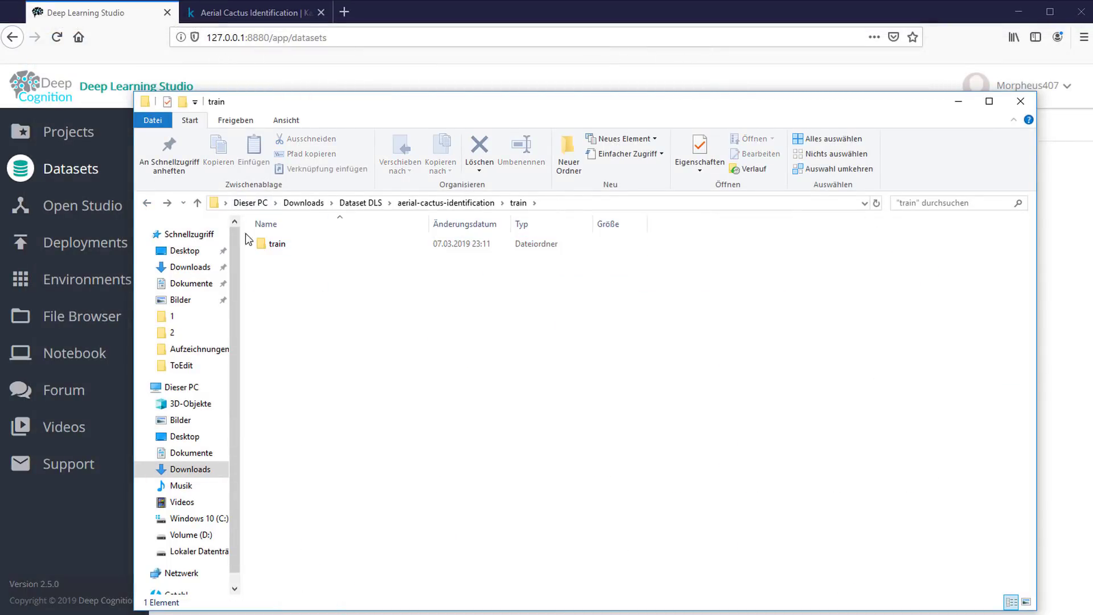
pyautogui.doubleClick(276, 243)
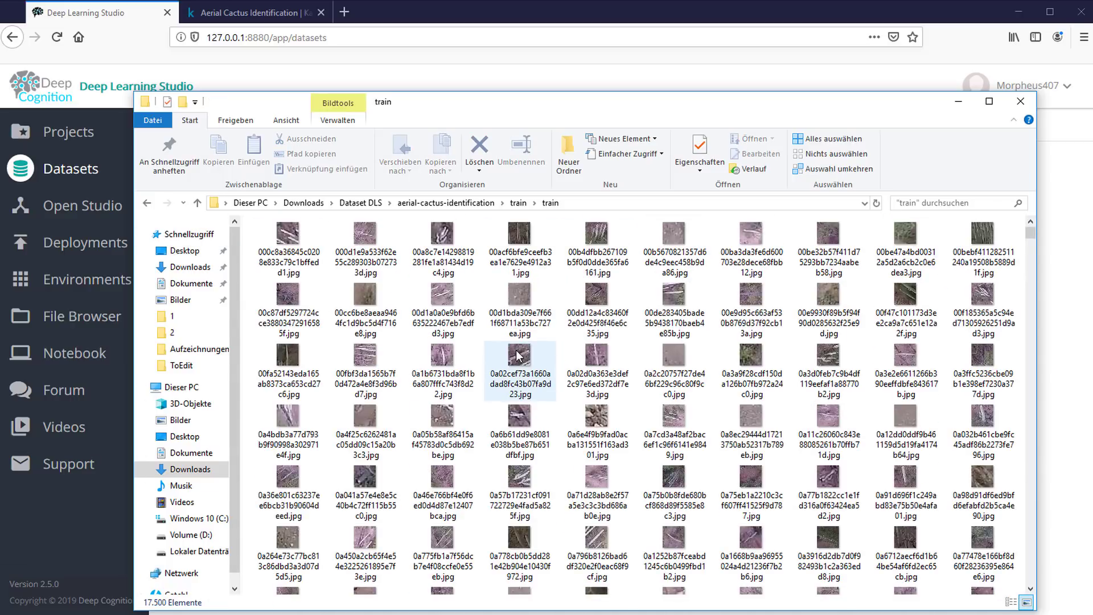
pyautogui.click(526, 297)
pyautogui.hotkey('ctrl', 'a')
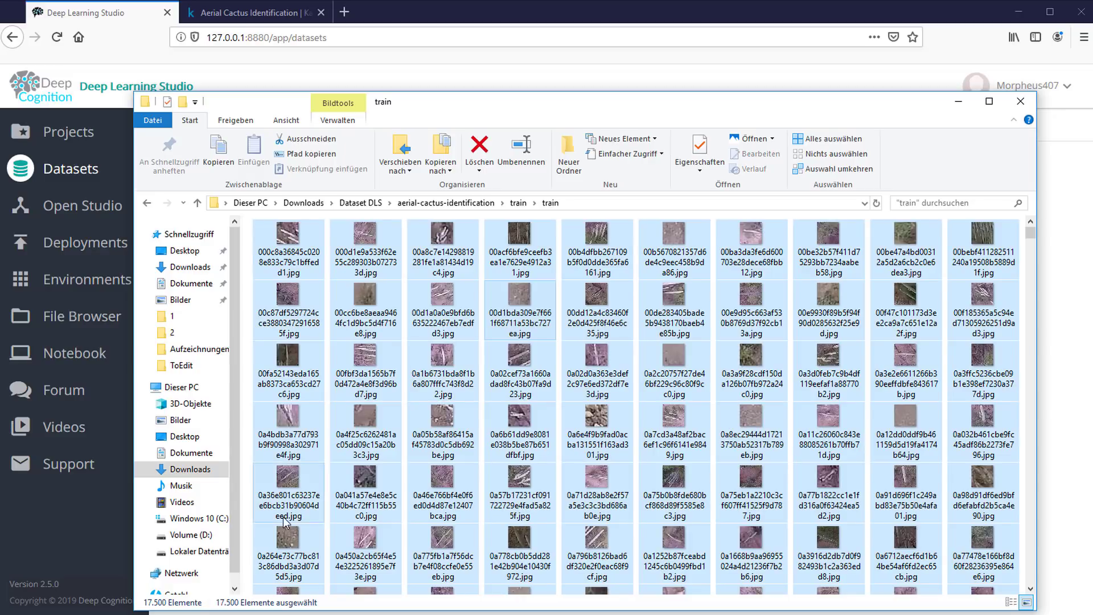
# Return to the aerial-cactus-identification folder and open train.csv in Notepad++ again.
pyautogui.click(147, 204)
pyautogui.click(147, 204)
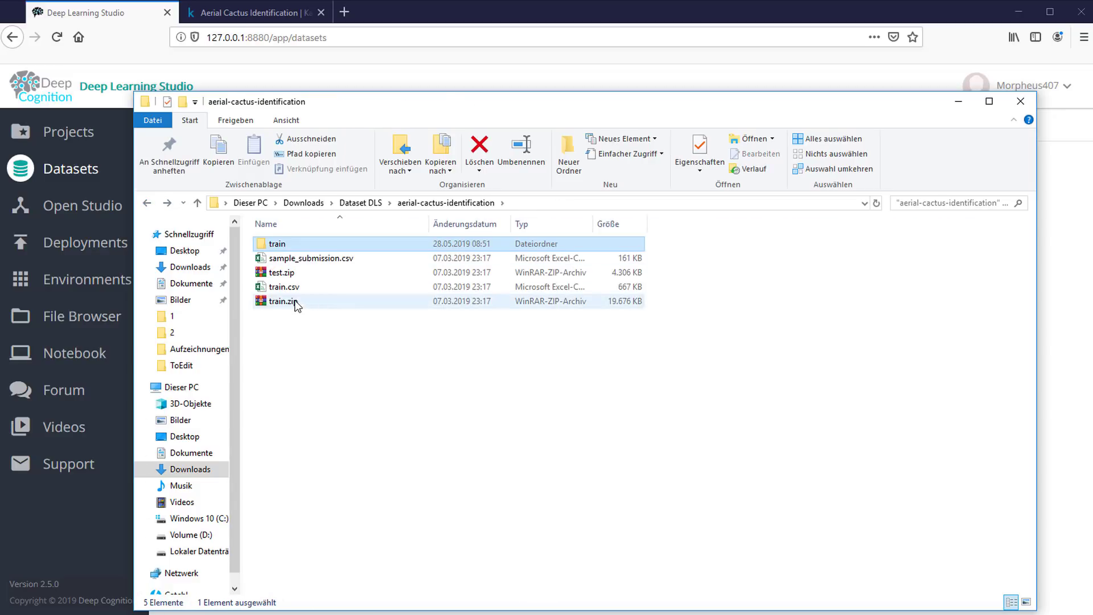
pyautogui.click(296, 287)
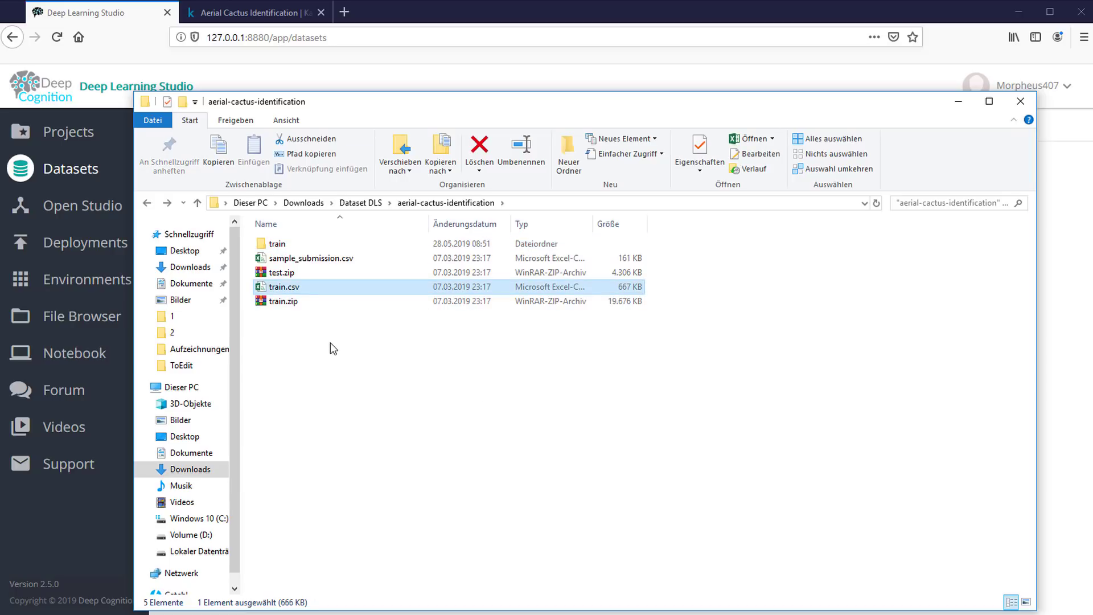
pyautogui.press('Return')
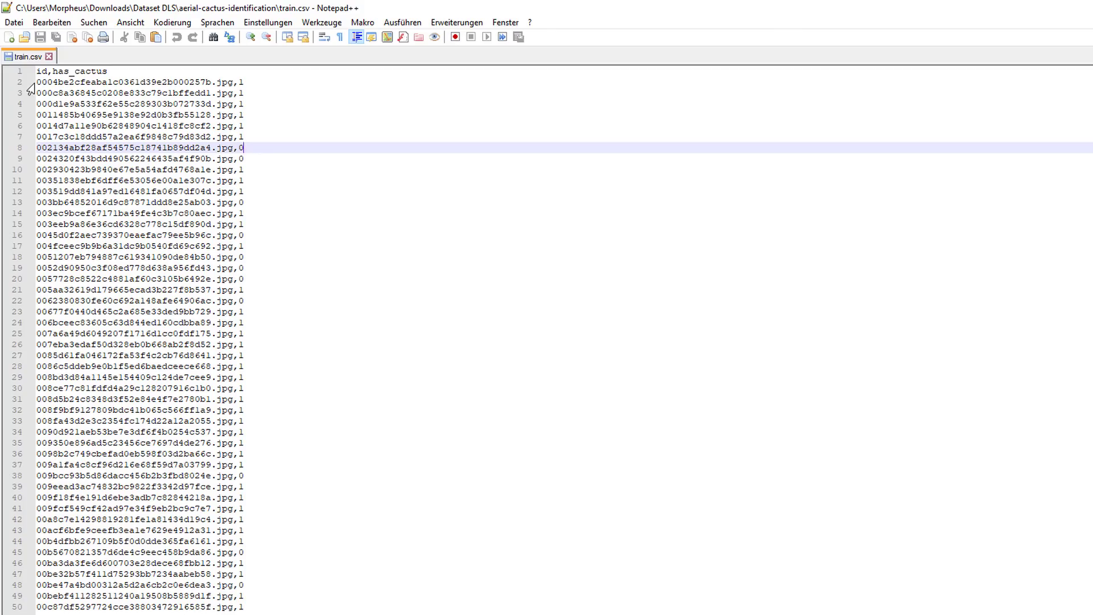
# Try prefixing the first image entry in train.csv with the relative path train/train/.
pyautogui.click(38, 83)
pyautogui.write('ta')
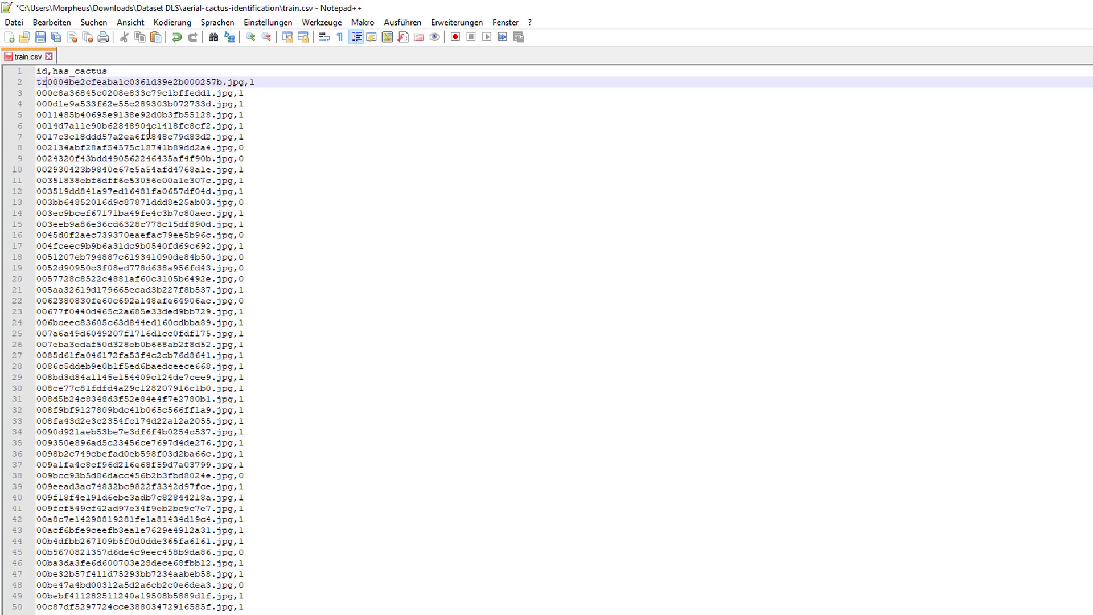
pyautogui.write('ain/train/')
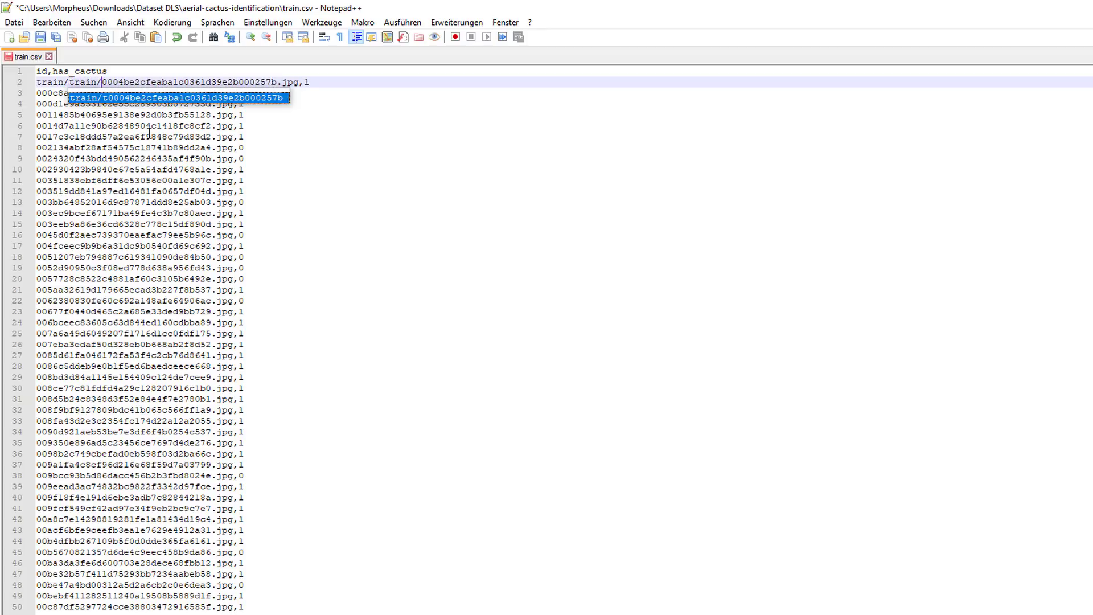
pyautogui.press('Escape')
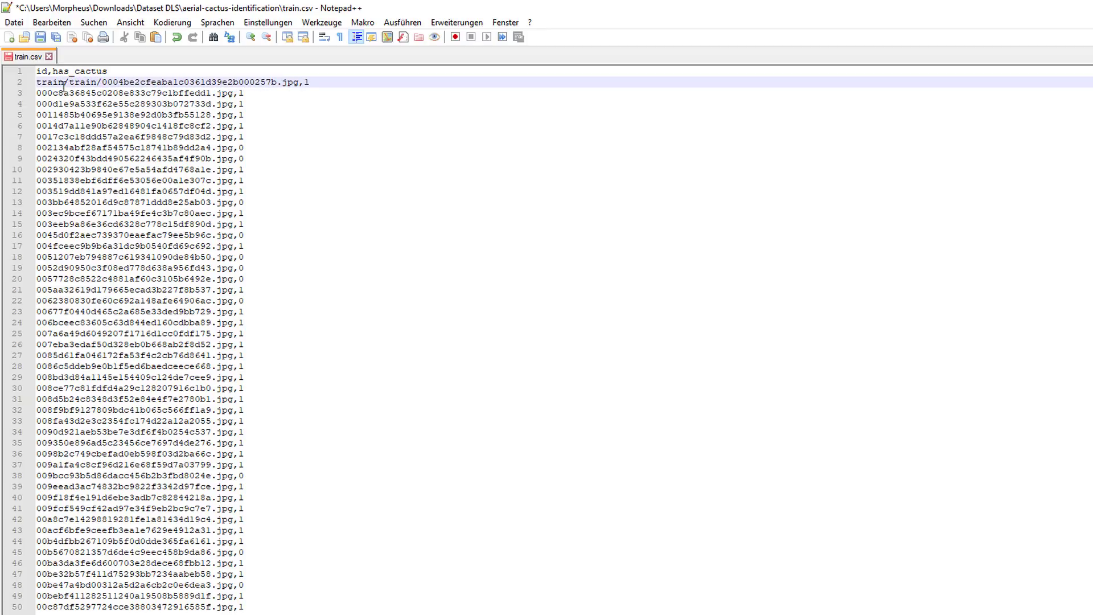
pyautogui.write('\\')
pyautogui.press('BackSpace')
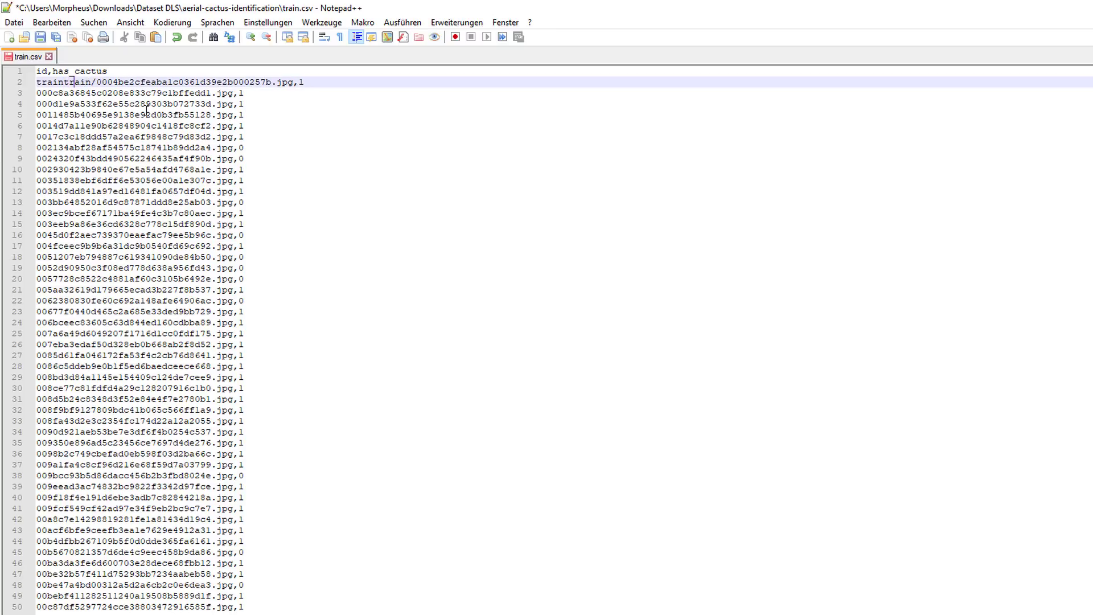
# Remove the path prefix from the first image entry, save train.csv and close the file.
pyautogui.hotkey('ctrl', 'shift', 'Left')
pyautogui.hotkey('ctrl', 'shift', 'Left')
pyautogui.press('BackSpace')
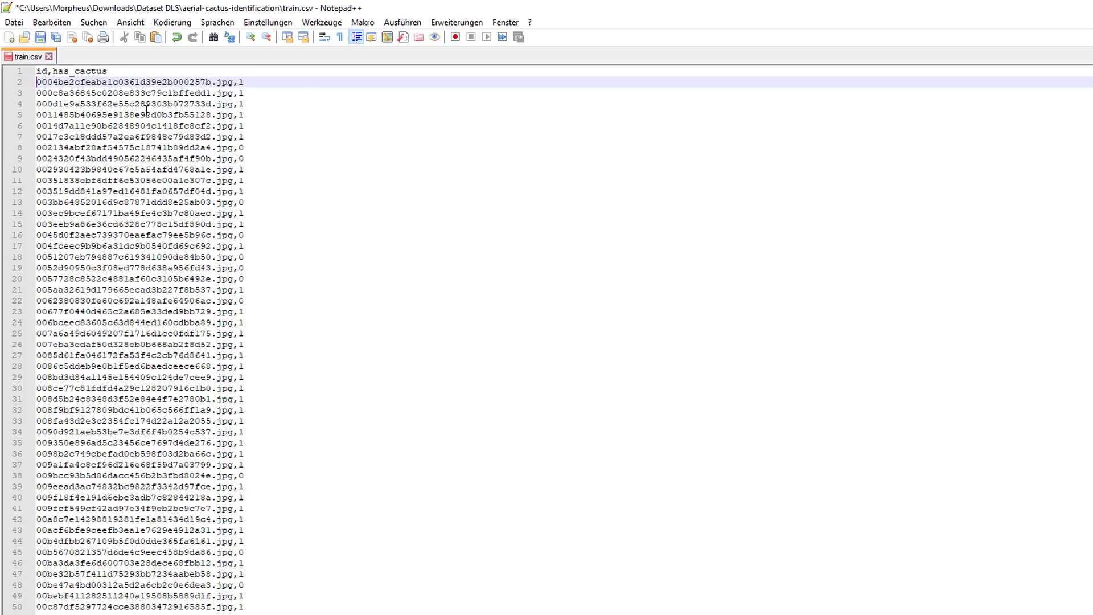
pyautogui.hotkey('ctrl', 's')
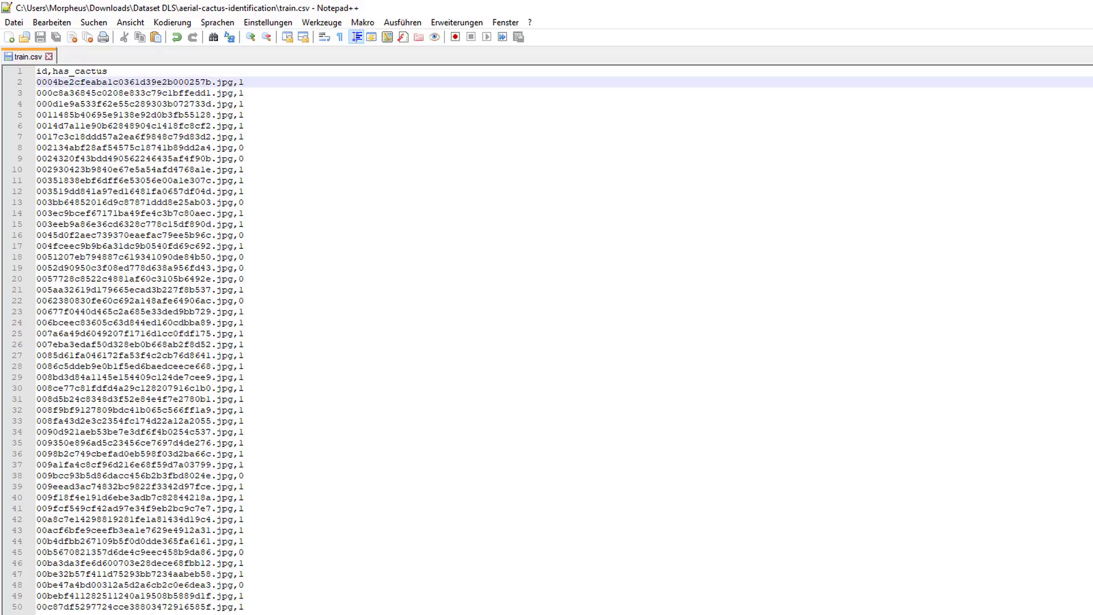
pyautogui.scroll(-15, 171, 422)
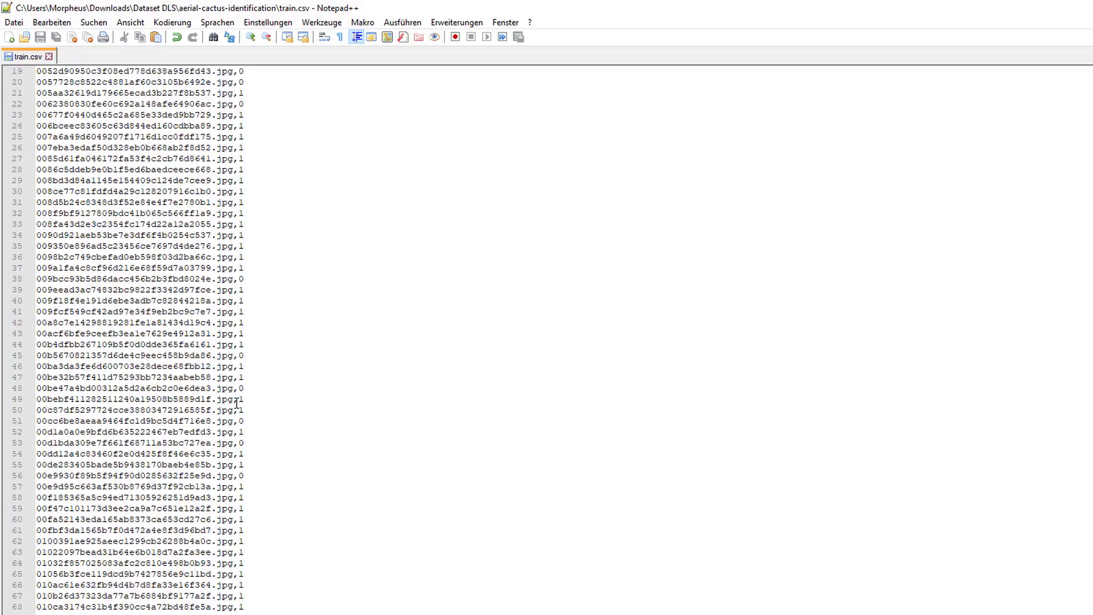
pyautogui.scroll(15, 236, 404)
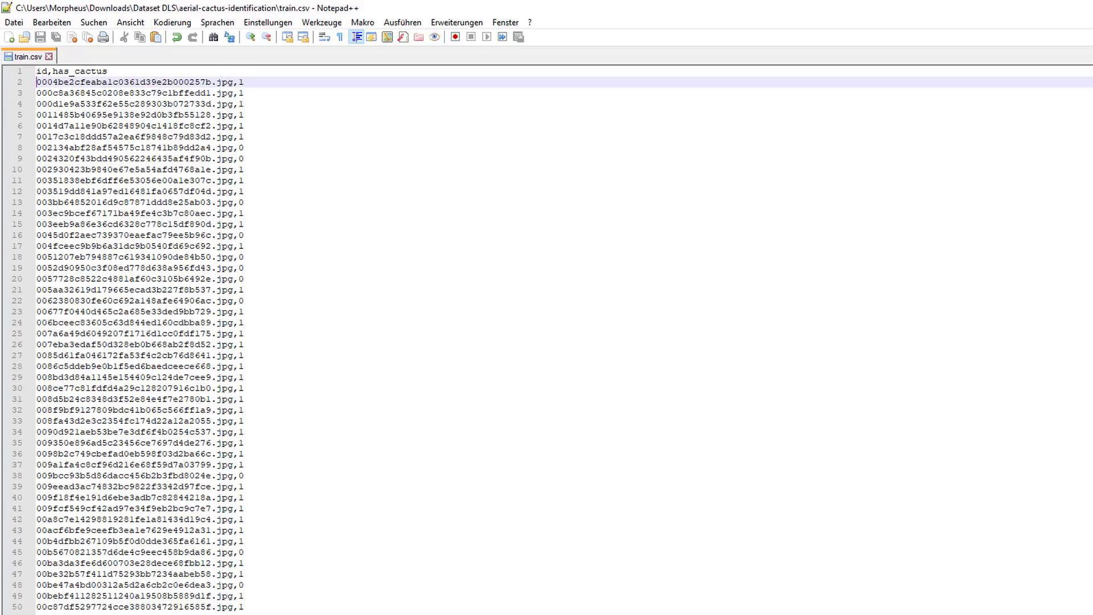
pyautogui.hotkey('alt', 'F4')
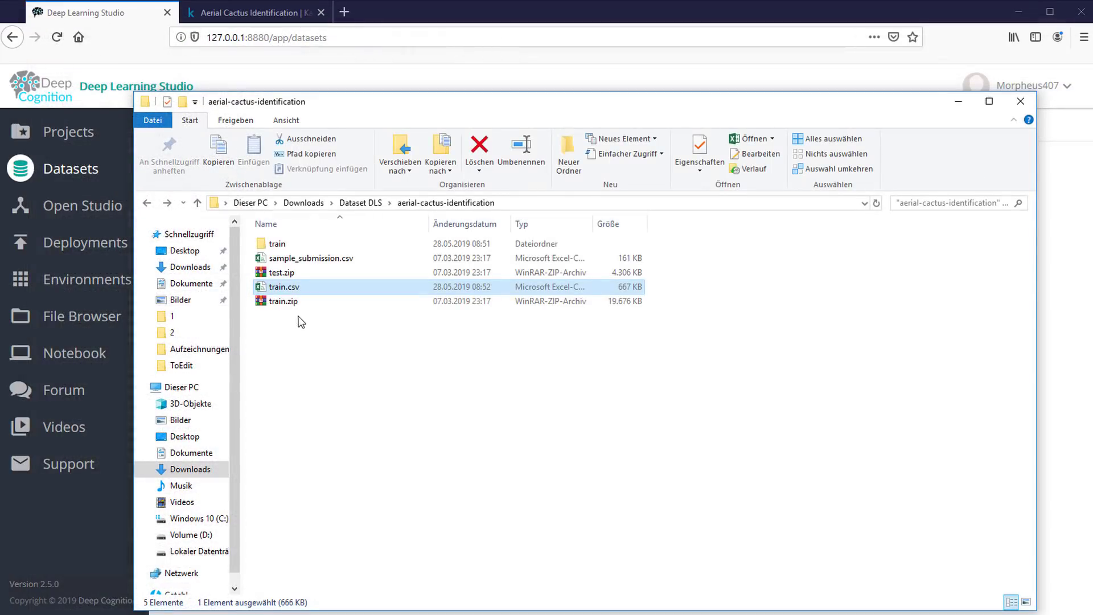
# Move train.csv into the inner train folder and check that it sits beside the images.
pyautogui.moveTo(294, 291); pyautogui.dragTo(317, 246)
pyautogui.doubleClick(279, 244)
pyautogui.doubleClick(317, 246)
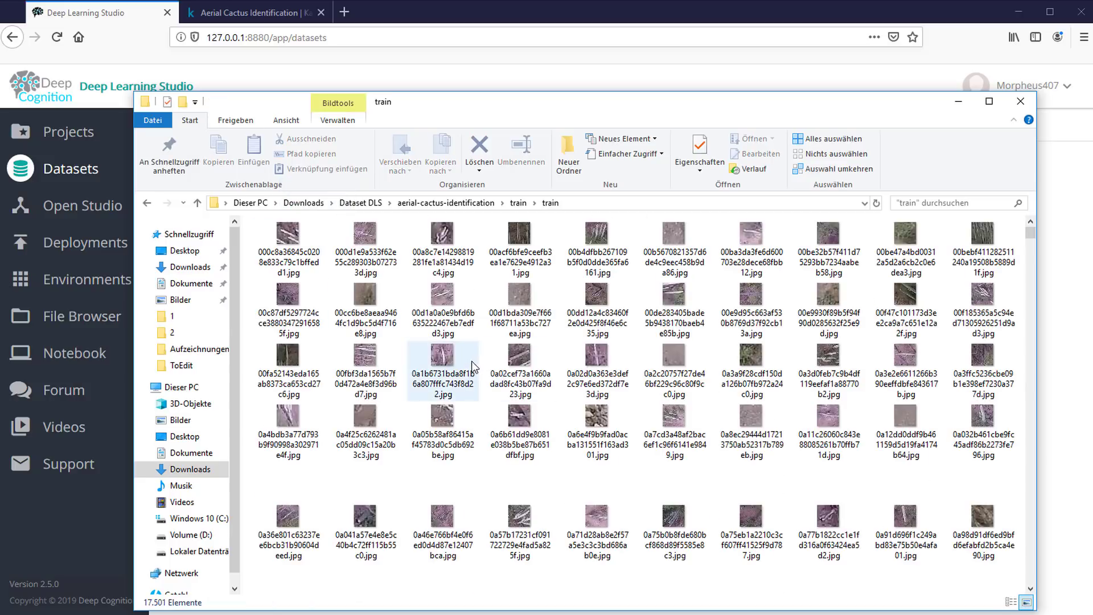
pyautogui.moveTo(1032, 236)
pyautogui.mouseDown()
pyautogui.moveTo(1024, 284)
pyautogui.moveTo(1022, 222)
pyautogui.mouseUp()
pyautogui.press('End')
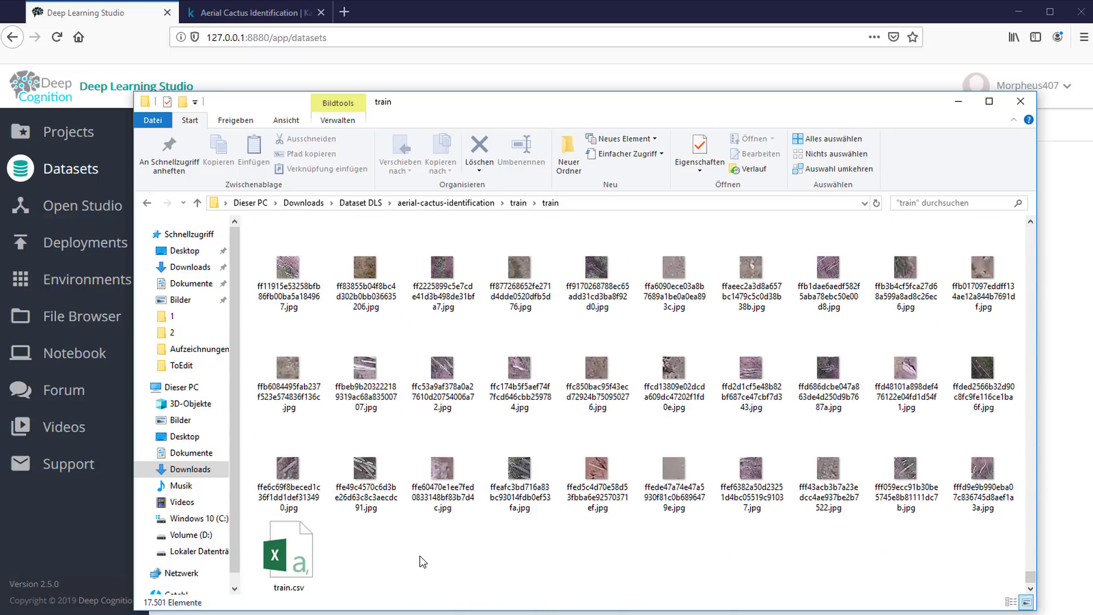
# Pack all images and train.csv of the inner train folder into a ZIP archive named train.zip.
pyautogui.hotkey('ctrl', 'a')
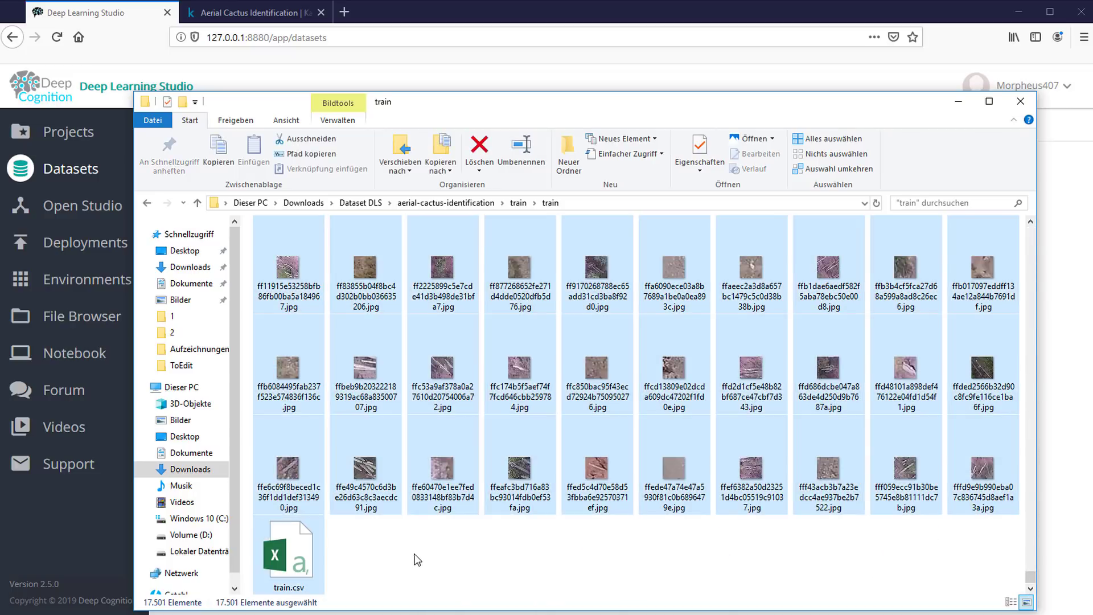
pyautogui.rightClick(385, 484)
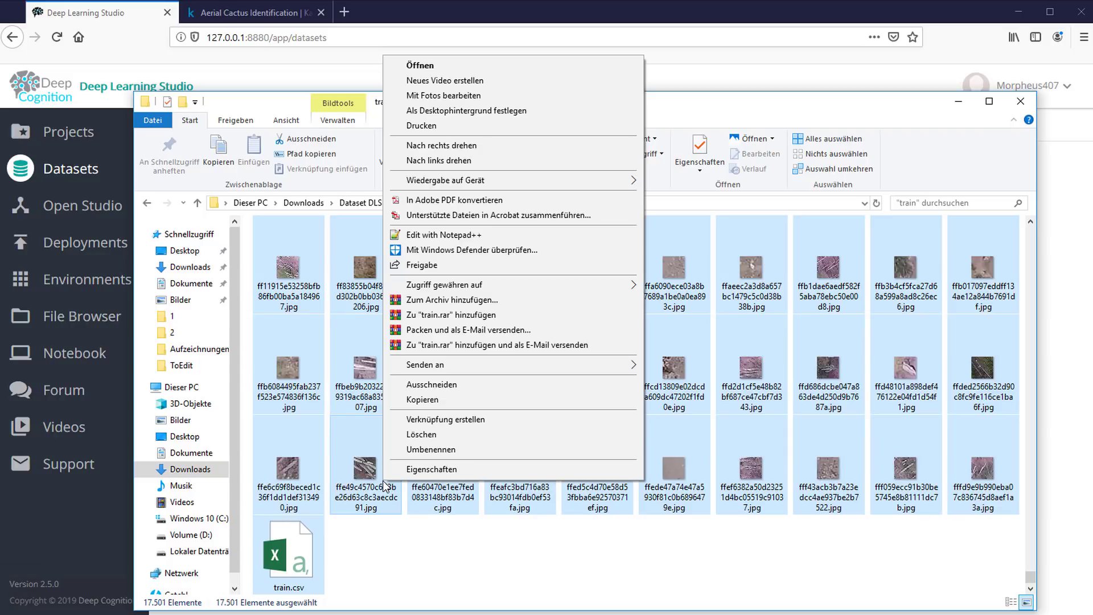
pyautogui.click(467, 300)
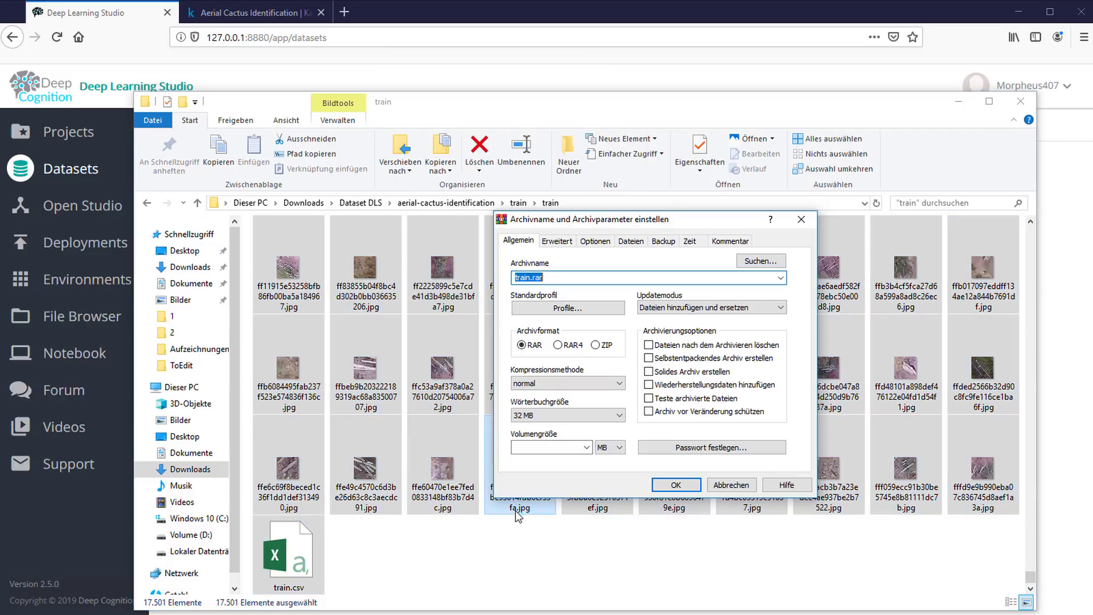
pyautogui.click(596, 345)
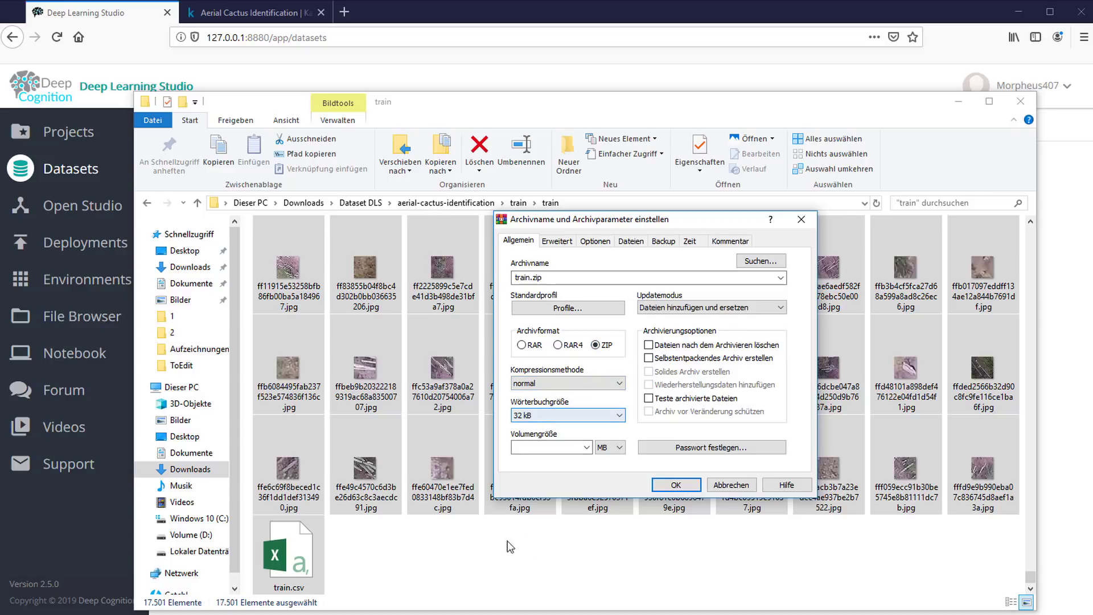
pyautogui.click(676, 484)
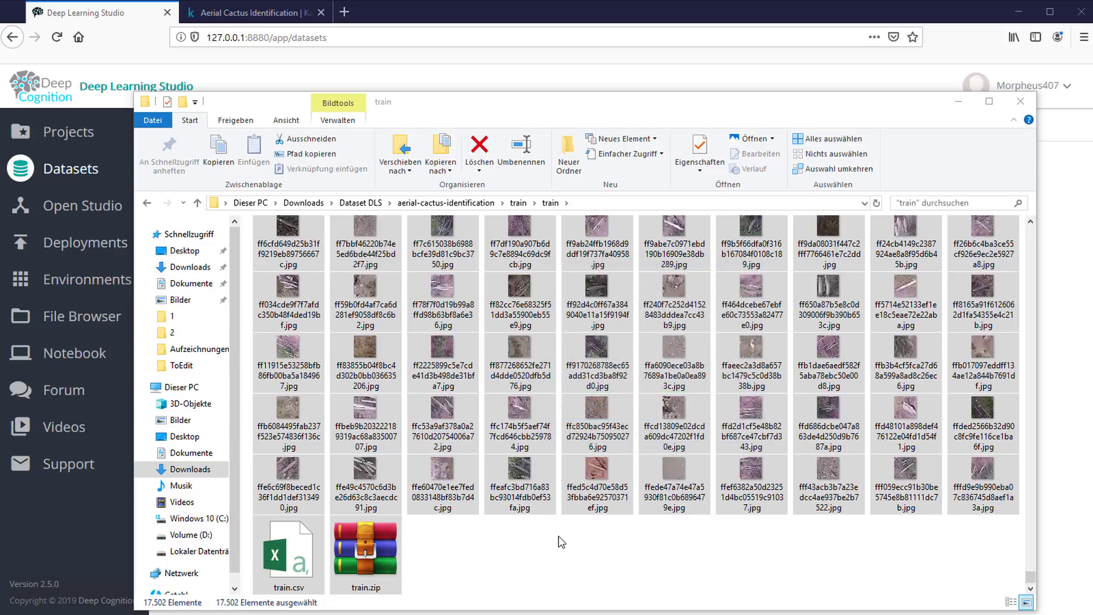
# Move the new train.zip up to the Dataset DLS folder without replacing the original train.zip in aerial-cactus-identification.
pyautogui.click(561, 542)
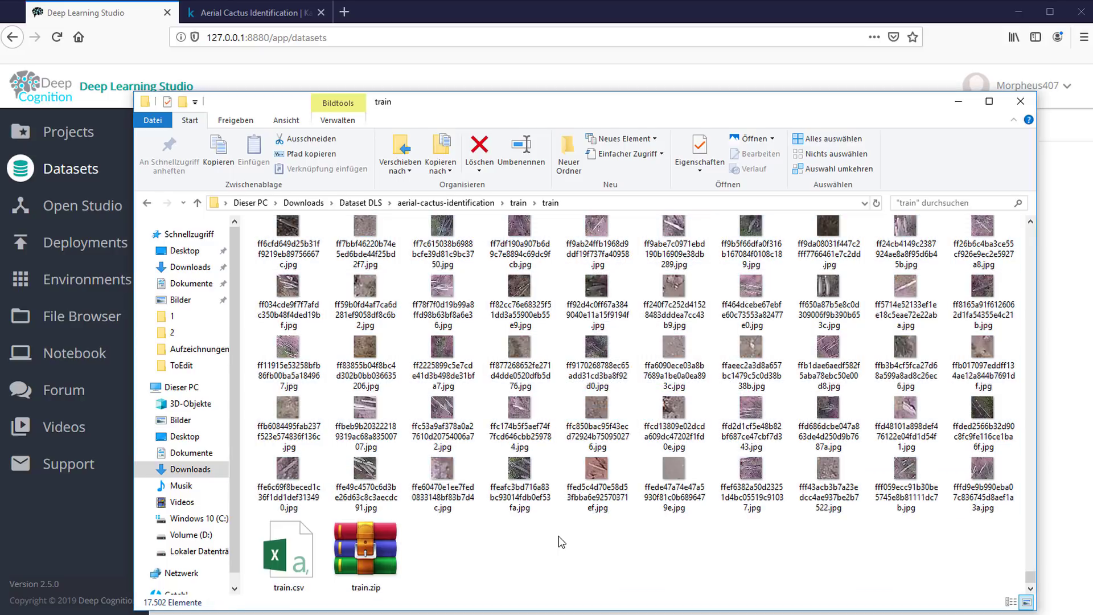
pyautogui.click(367, 569)
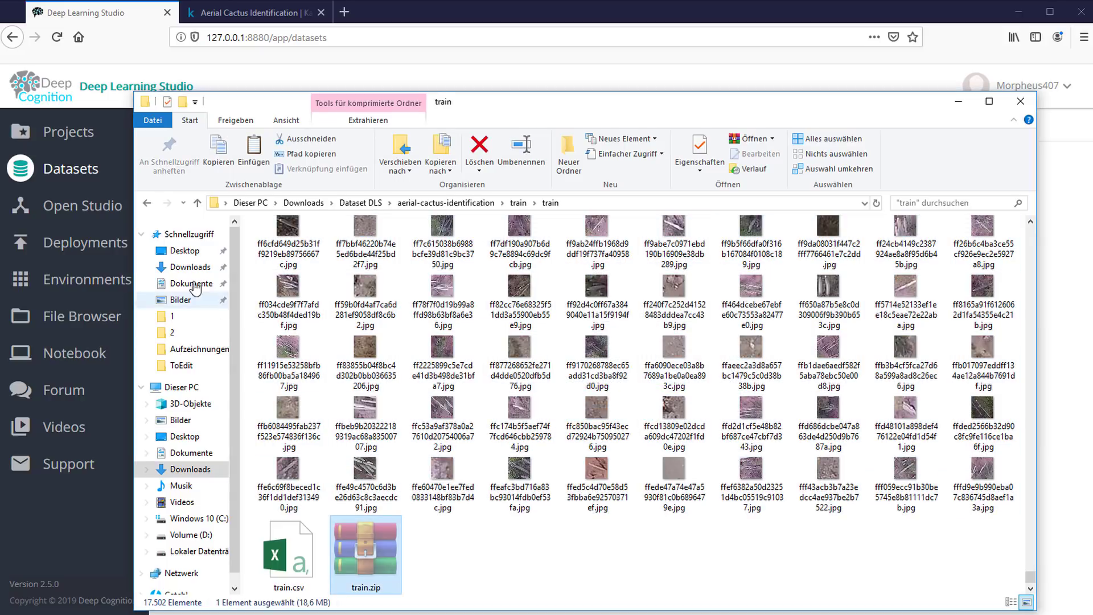
pyautogui.click(139, 195)
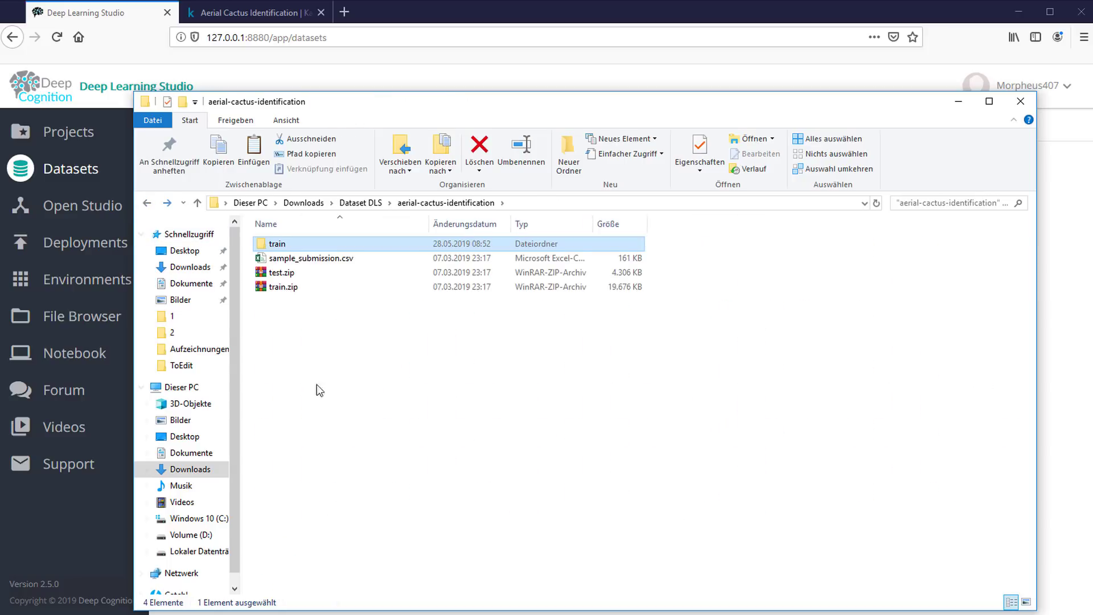
pyautogui.click(323, 401)
pyautogui.hotkey('ctrl', 'v')
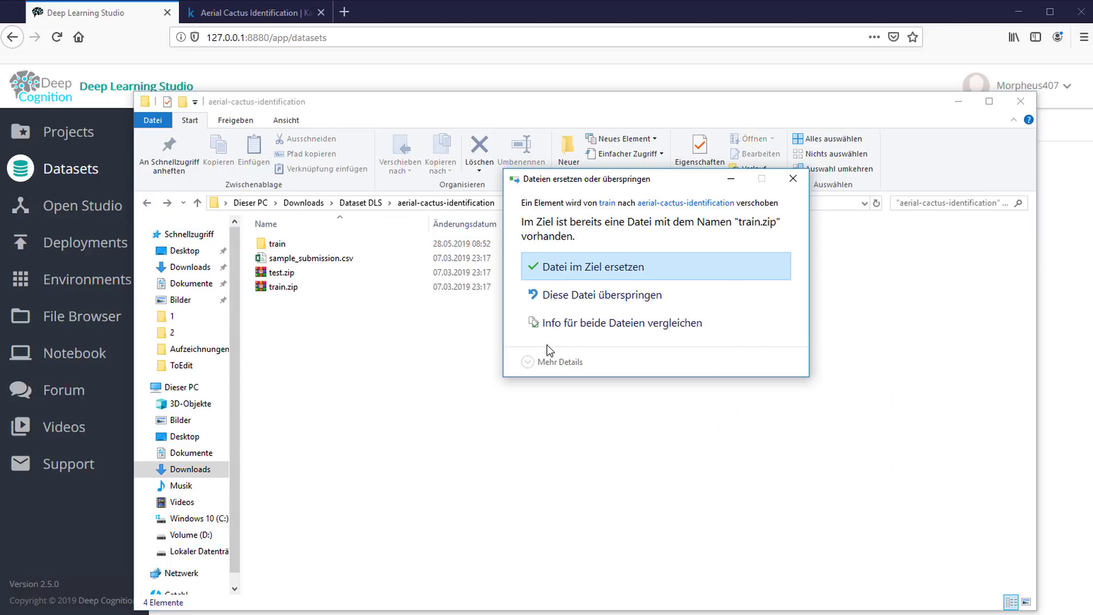
pyautogui.click(577, 306)
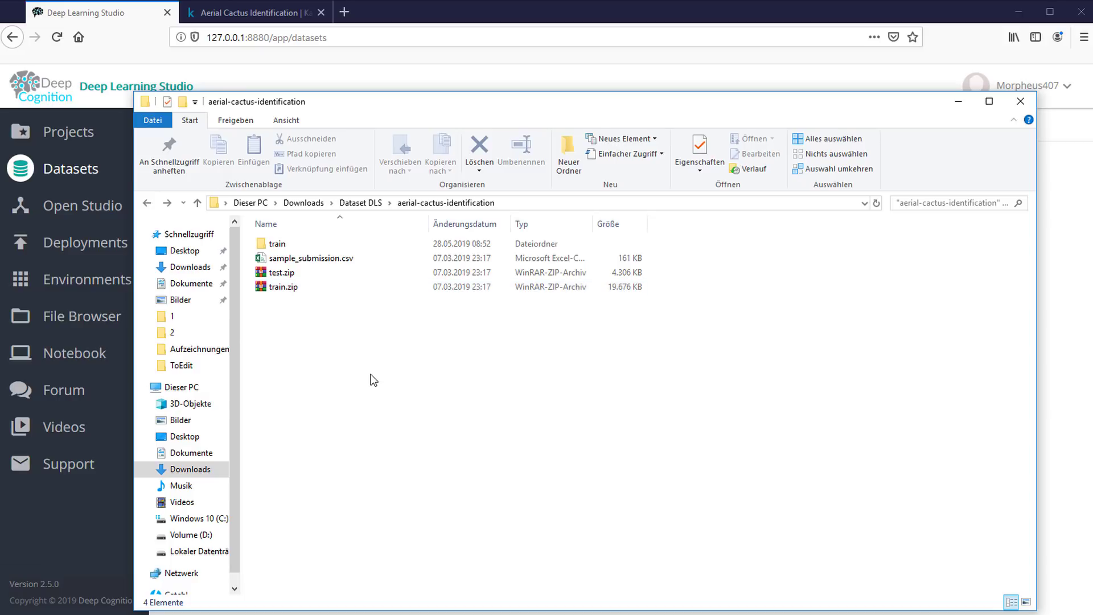
pyautogui.hotkey('alt', 'Up')
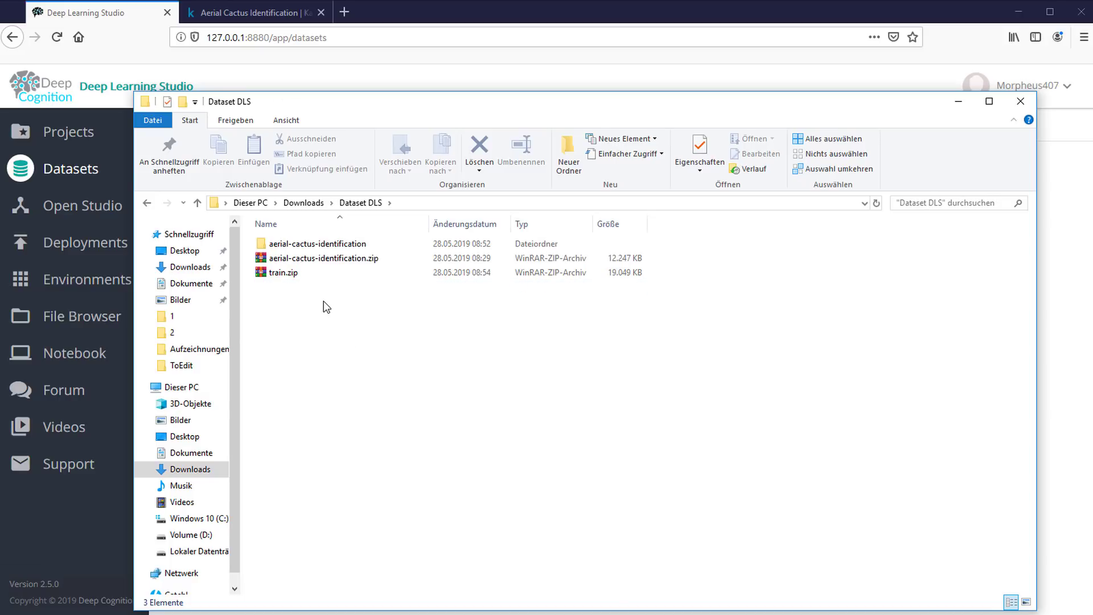
# Rename train.zip in the Dataset DLS folder to cactus.zip.
pyautogui.click(285, 272)
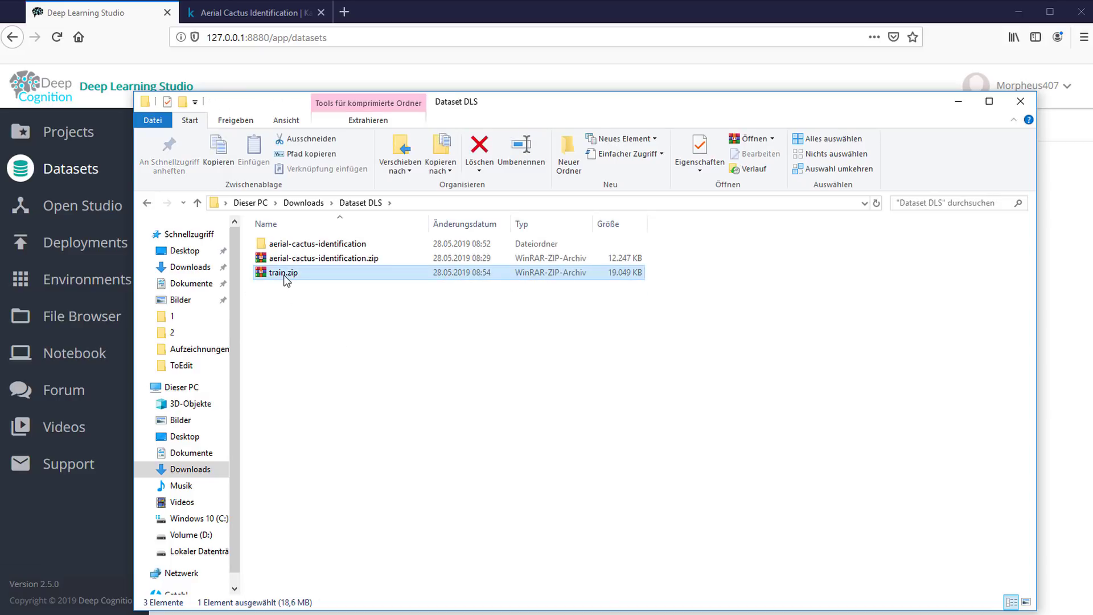
pyautogui.rightClick(284, 273)
pyautogui.click(353, 550)
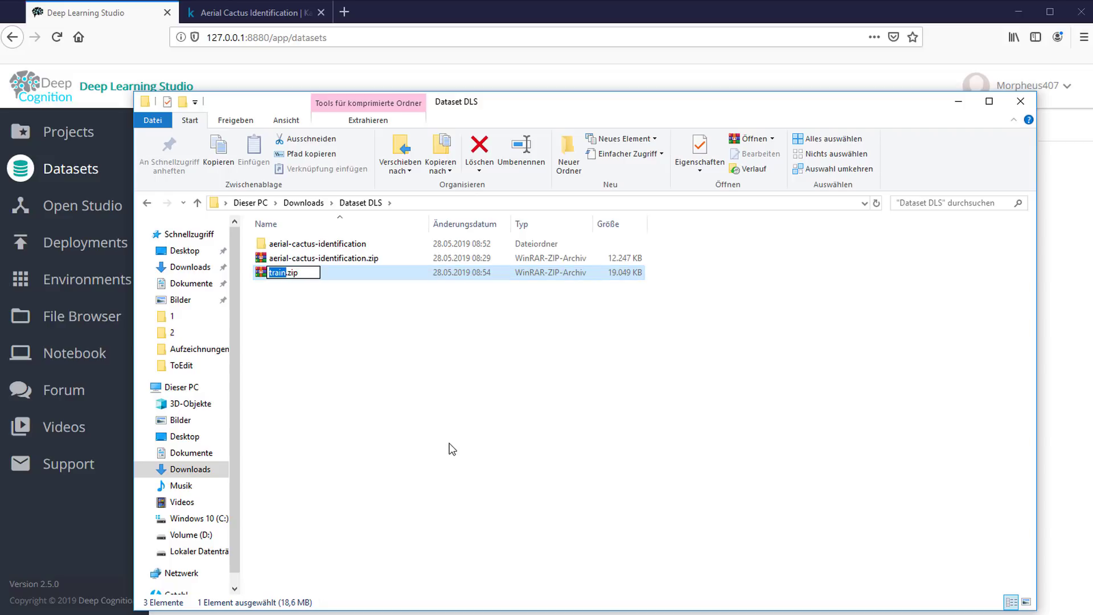
pyautogui.write('catus')
pyautogui.write('c')
pyautogui.press('Return')
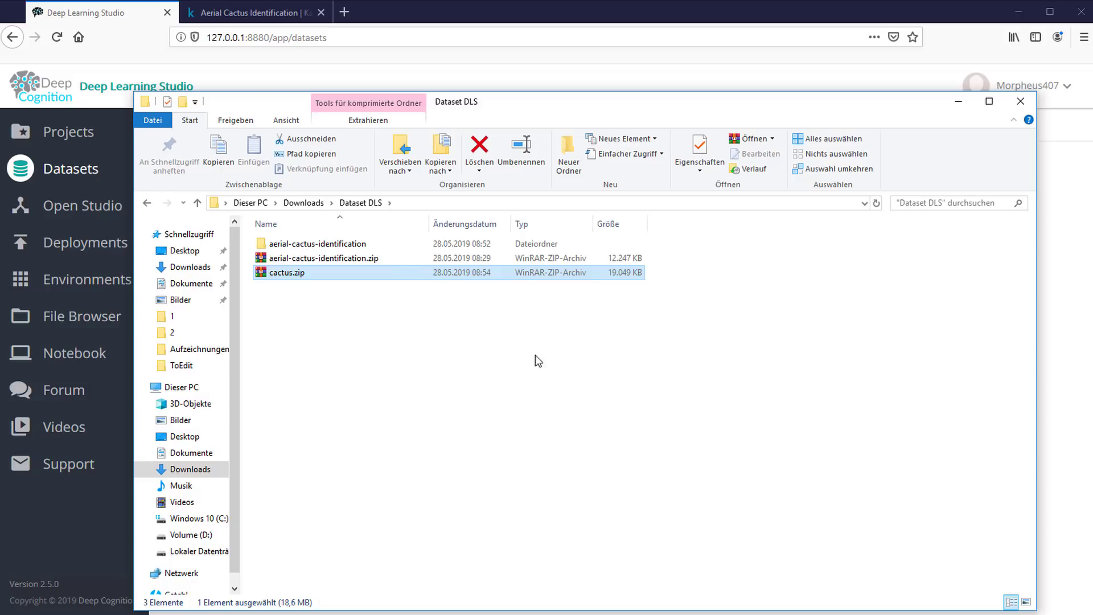
pyautogui.click(559, 259)
pyautogui.click(419, 279)
pyautogui.moveTo(539, 105); pyautogui.dragTo(548, 89)
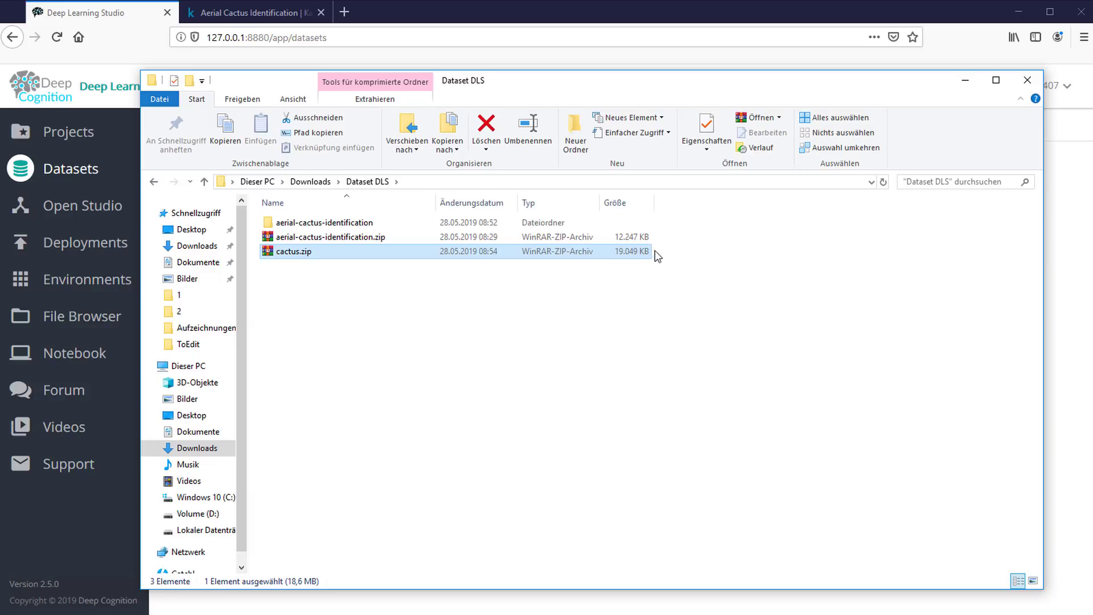
pyautogui.click(556, 313)
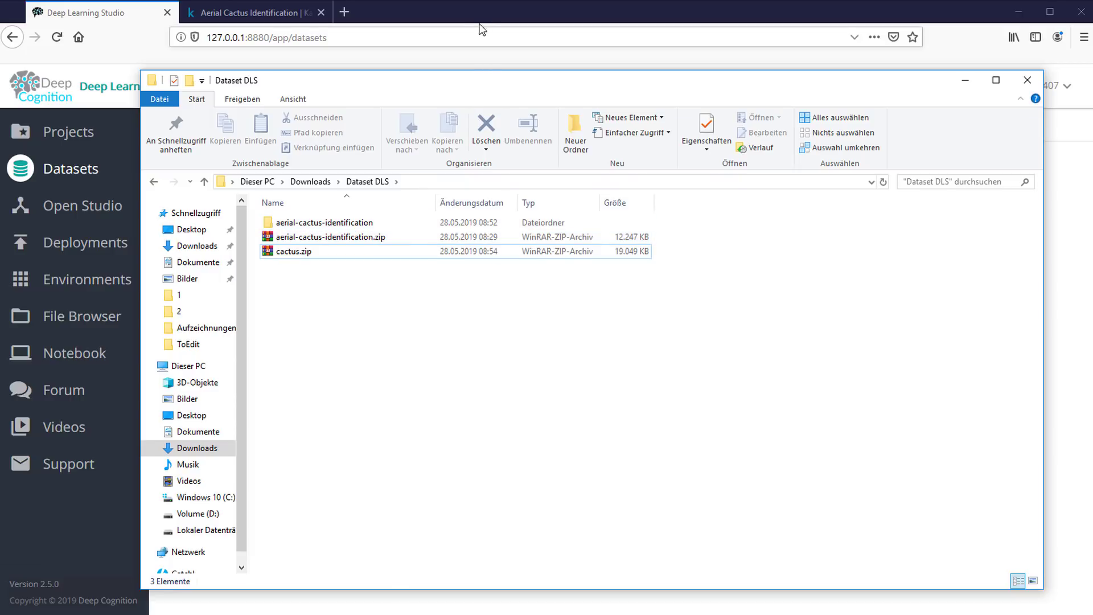
# Switch to Deep Learning Studio and upload cactus.zip from the Dataset DLS folder as a custom dataset.
pyautogui.click(449, 57)
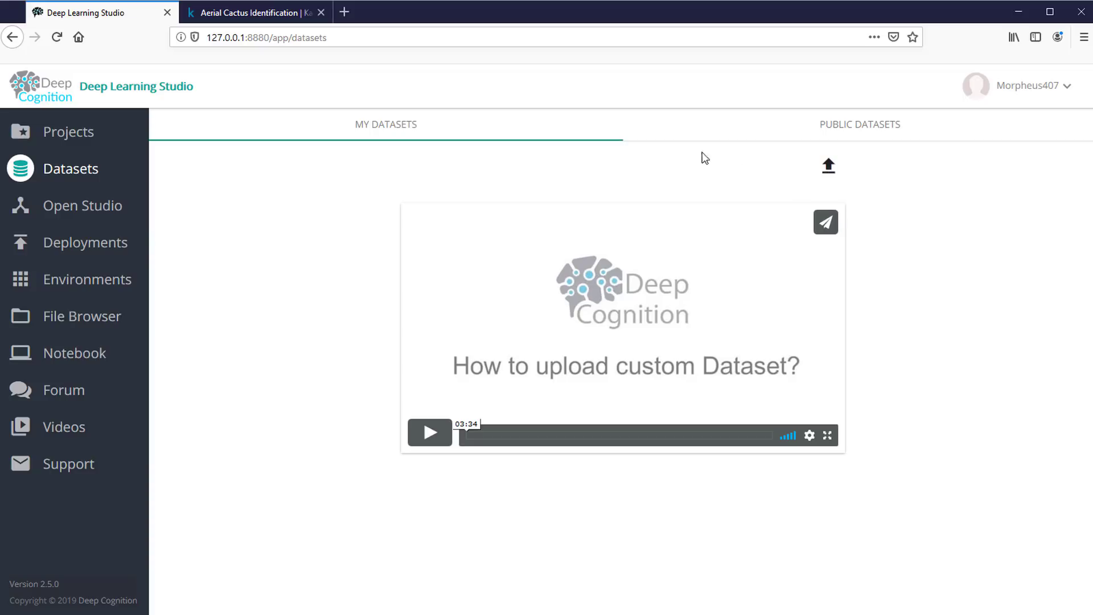
pyautogui.click(828, 166)
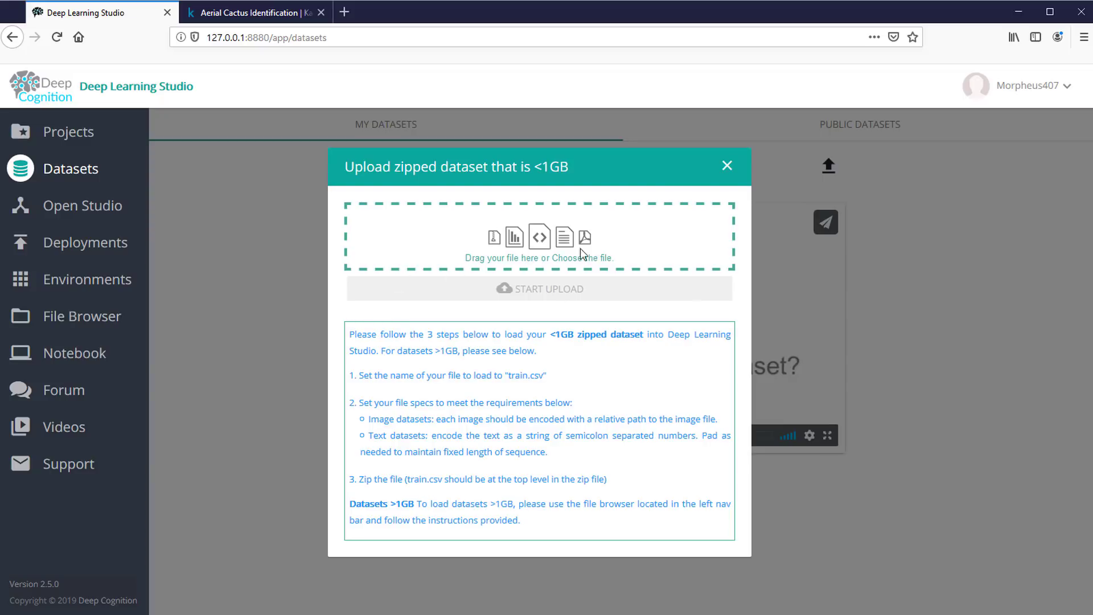
pyautogui.hotkey('alt', 'Tab')
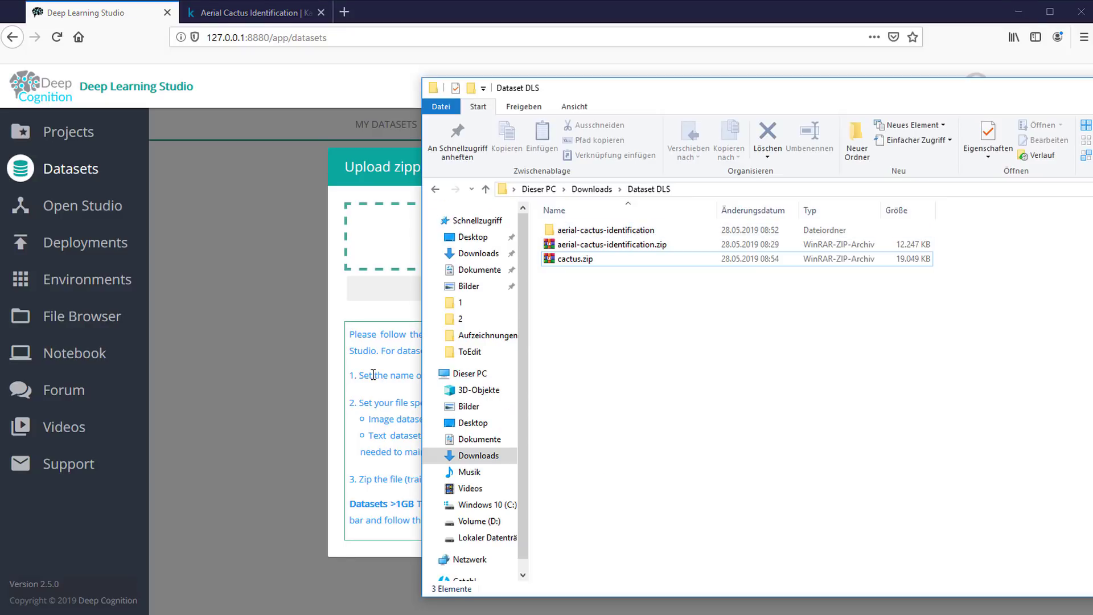
pyautogui.moveTo(535, 262); pyautogui.dragTo(365, 233)
pyautogui.click(348, 174)
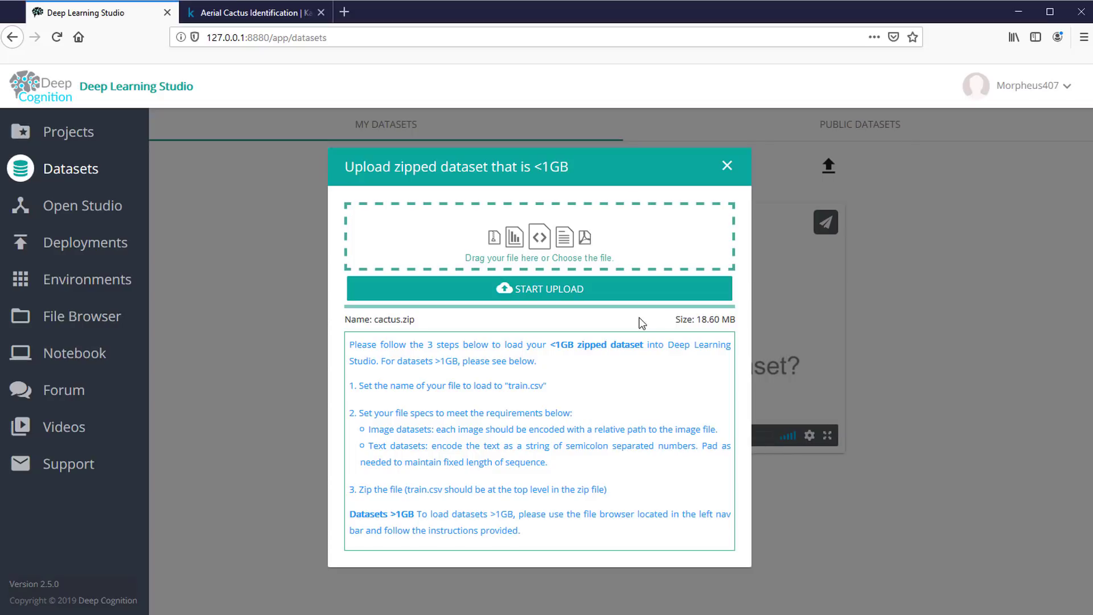
pyautogui.click(540, 292)
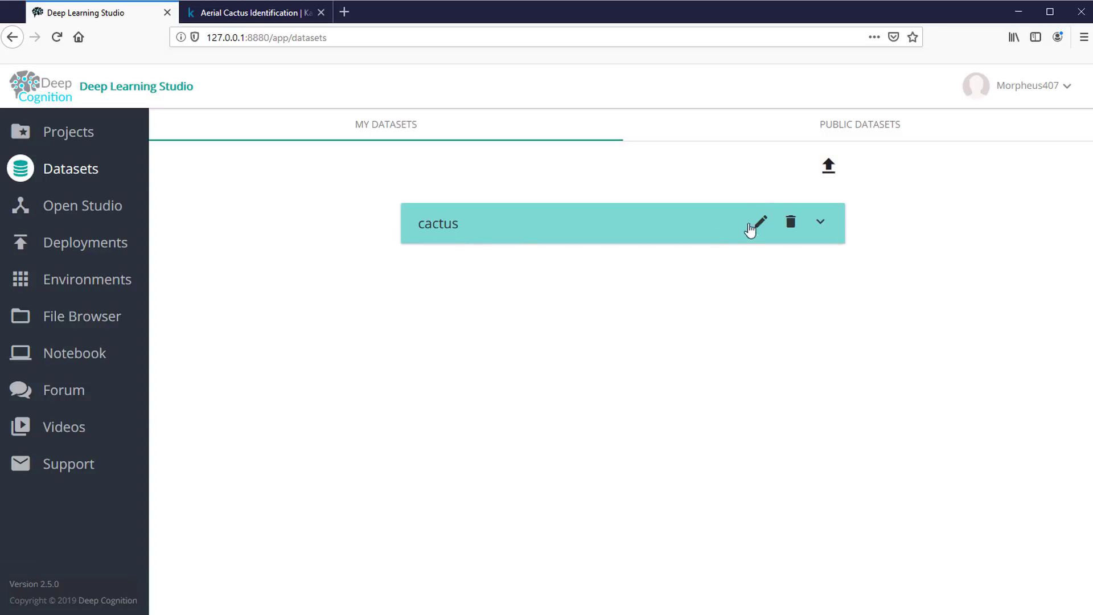
# Open the cactus dataset's name for editing and leave it without entering a new name.
pyautogui.click(761, 222)
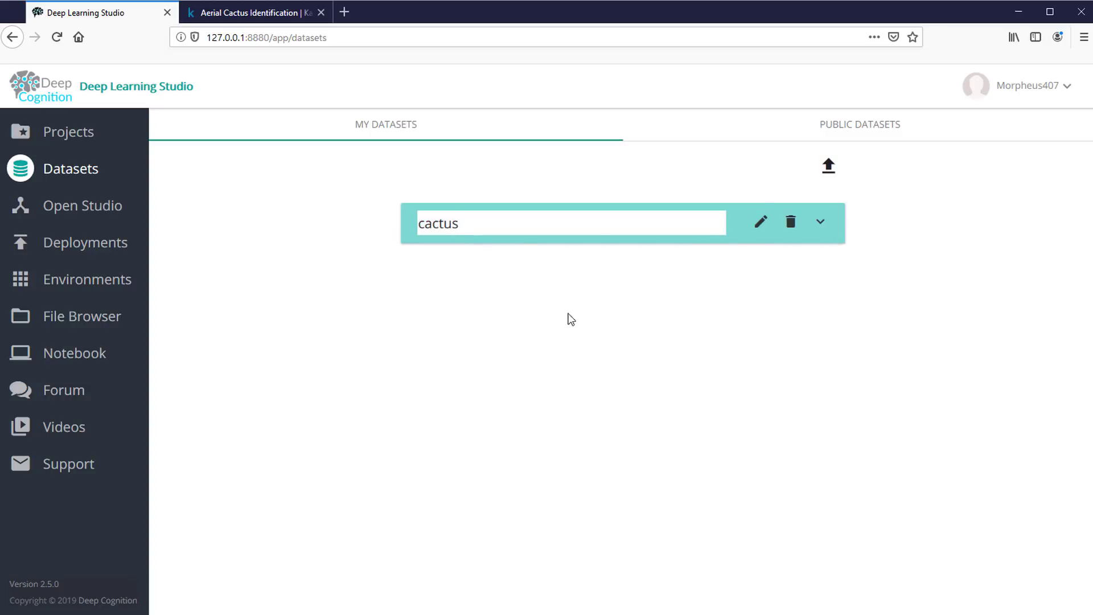
pyautogui.click(598, 326)
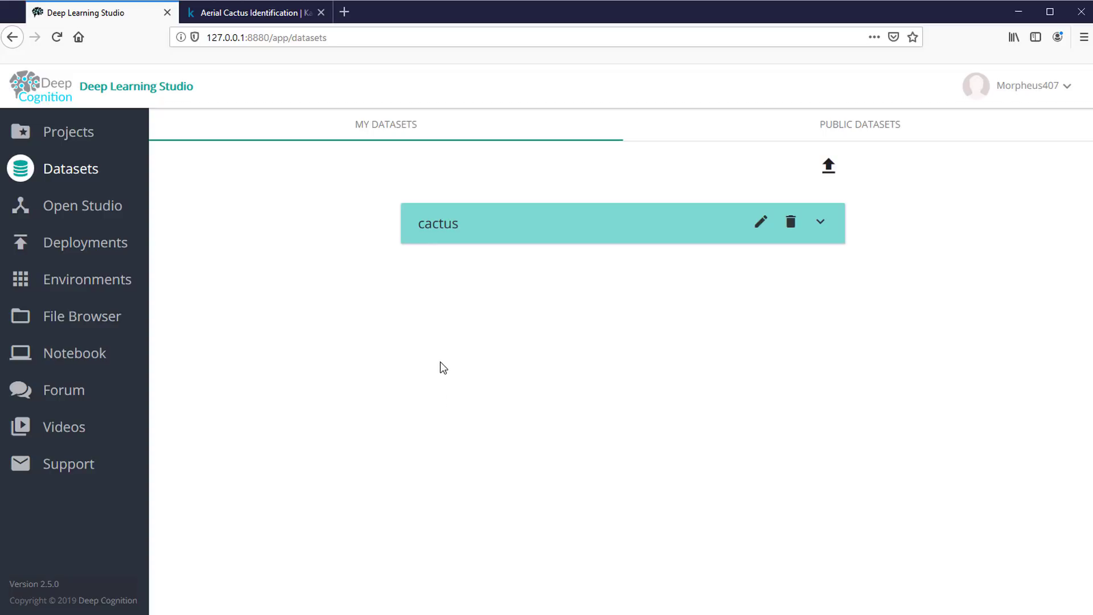
# Open the File Browser instructions for loading unzipped datasets larger than 1 GB.
pyautogui.click(102, 317)
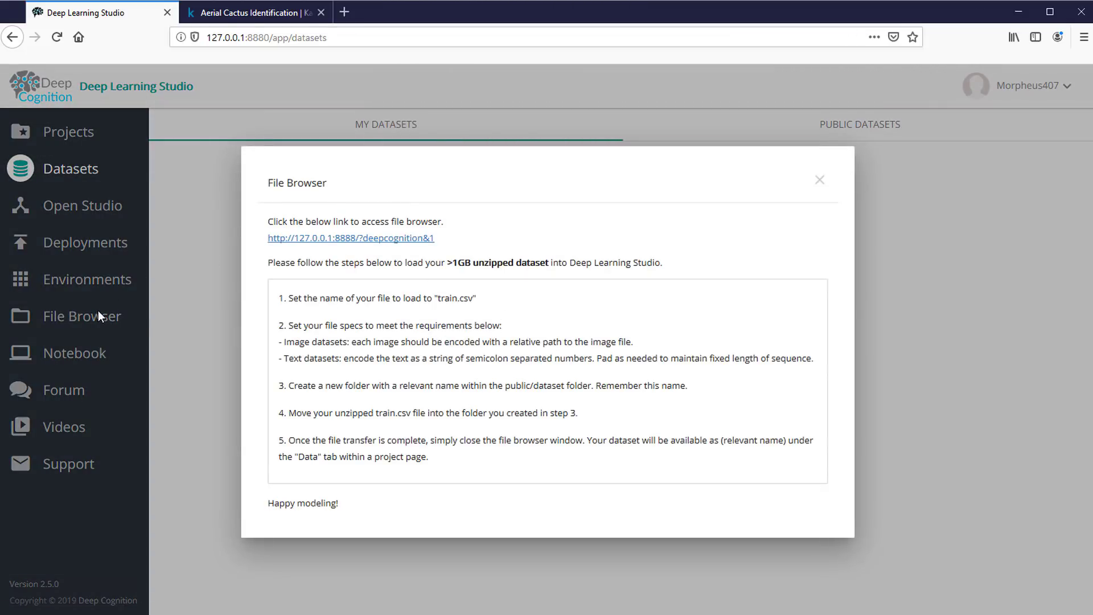
# Open the File Browser from its link and examine the cactus folder inside datasets through to the end of its file list.
pyautogui.click(355, 238)
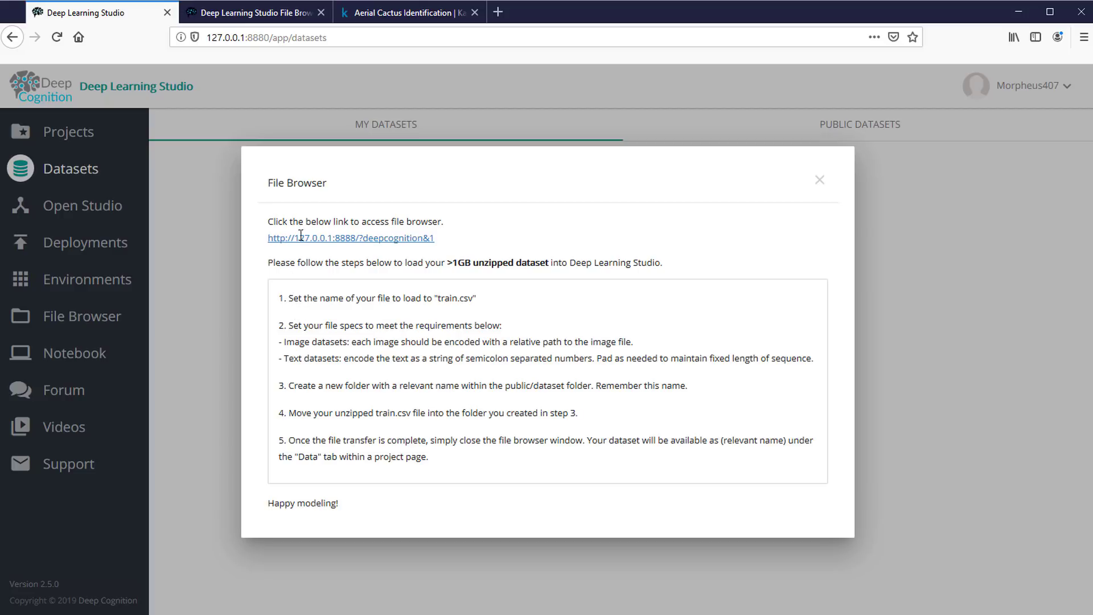
pyautogui.click(250, 13)
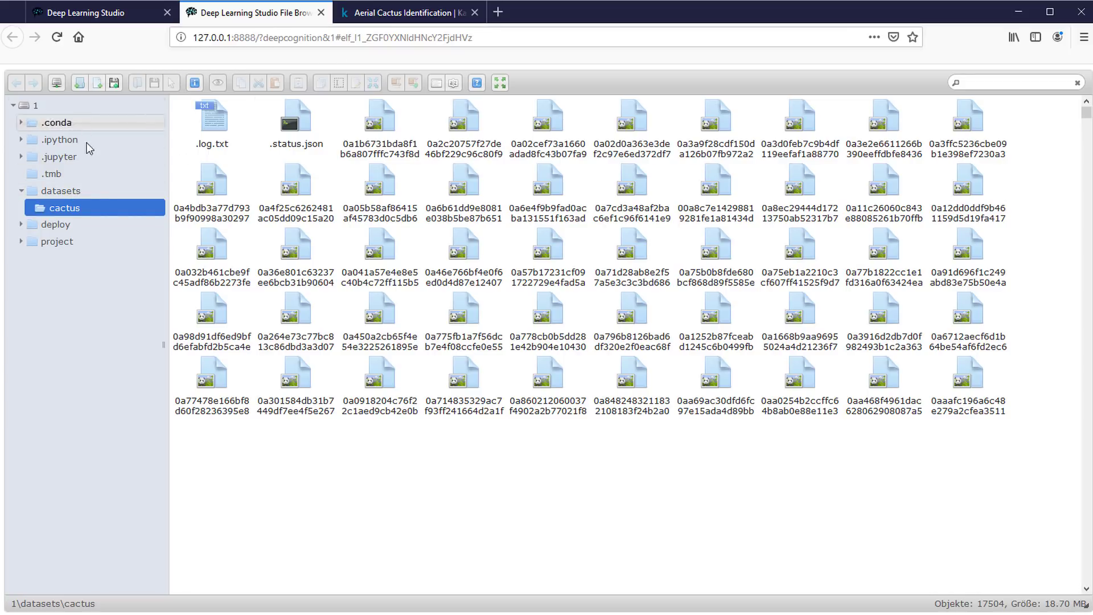
pyautogui.click(70, 192)
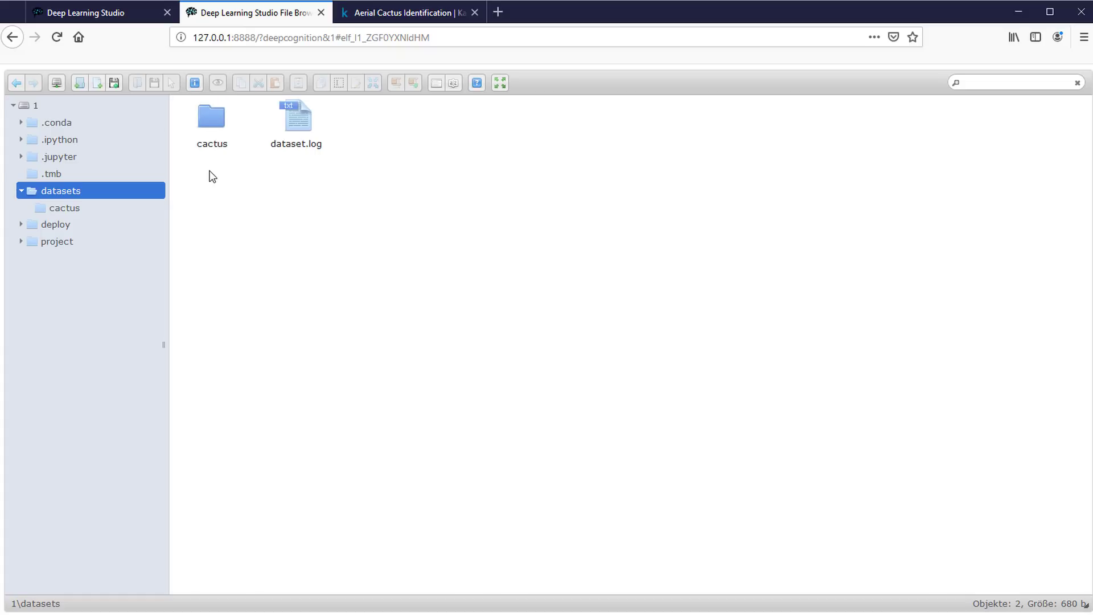
pyautogui.click(225, 123)
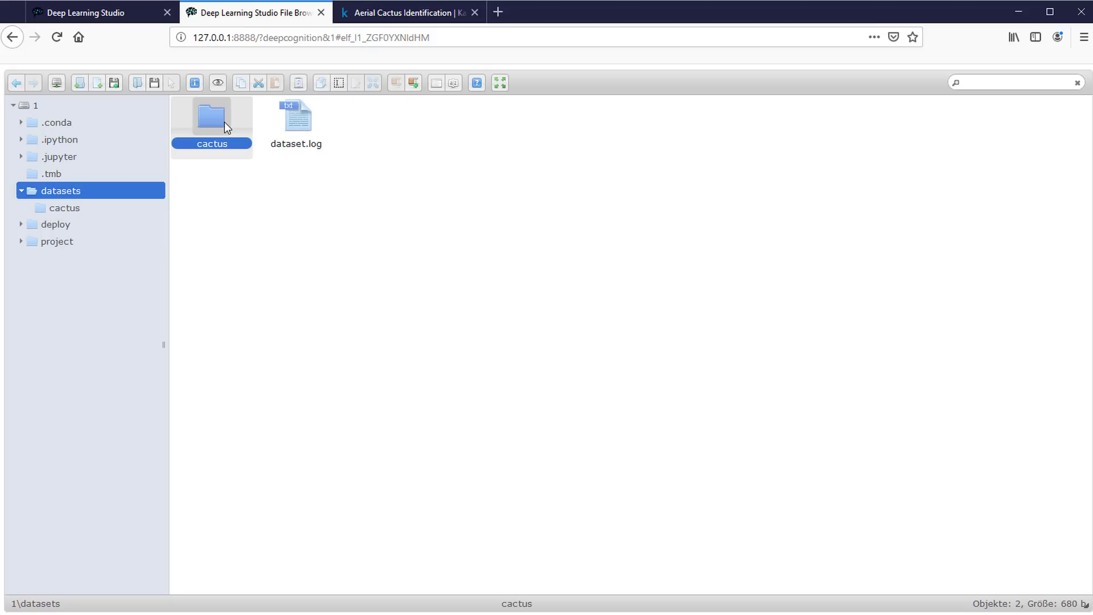
pyautogui.doubleClick(224, 122)
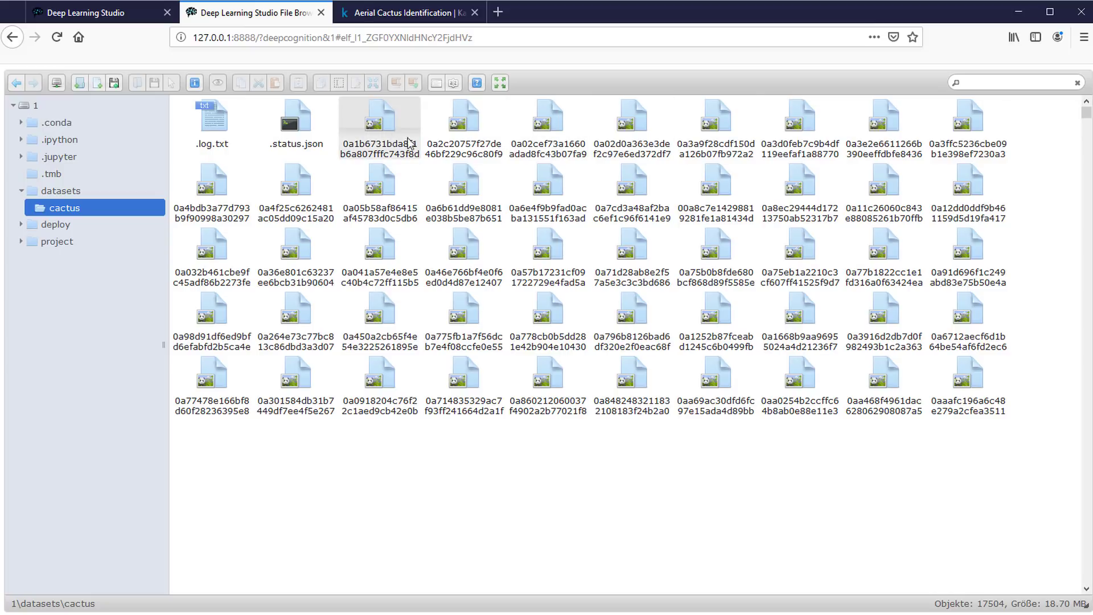
pyautogui.moveTo(1085, 131); pyautogui.dragTo(1086, 577)
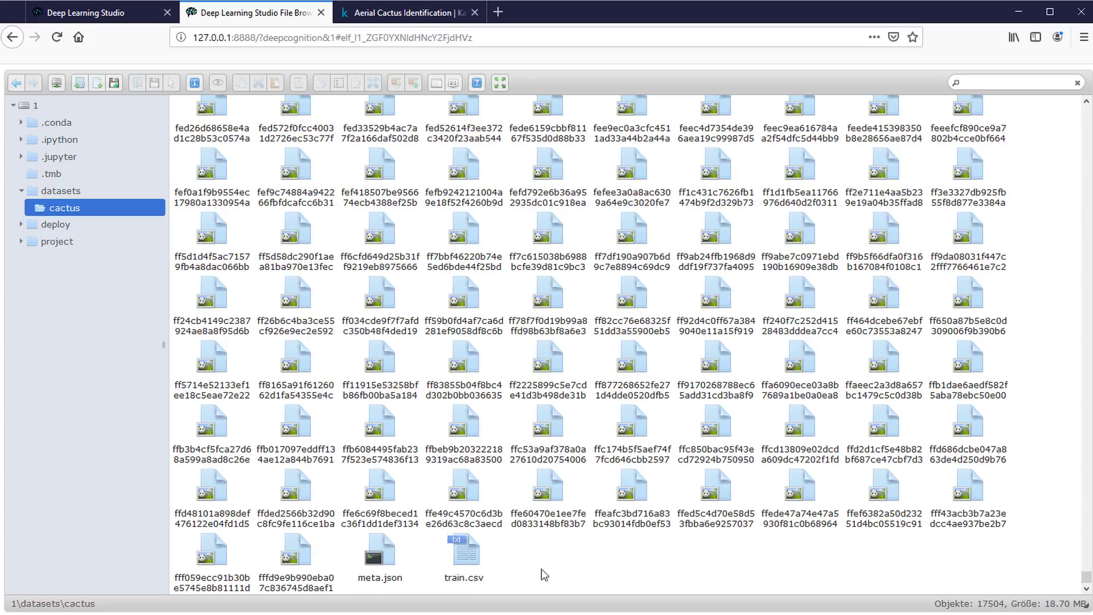
# Check the upload and new-folder options available in the datasets folder, and close the File Browser and its instructions.
pyautogui.click(94, 191)
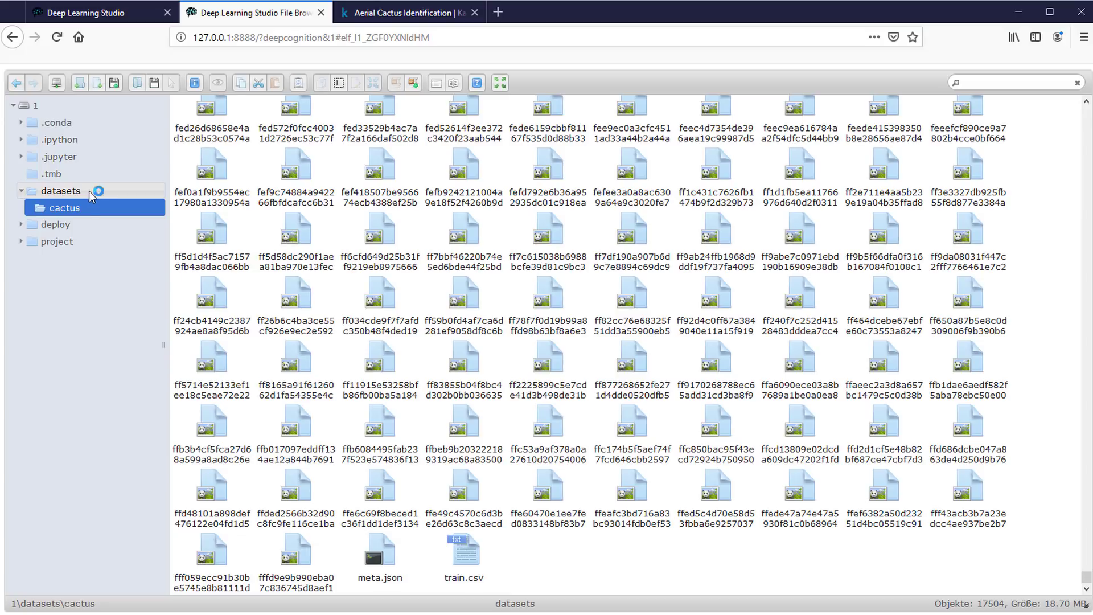
pyautogui.rightClick(323, 183)
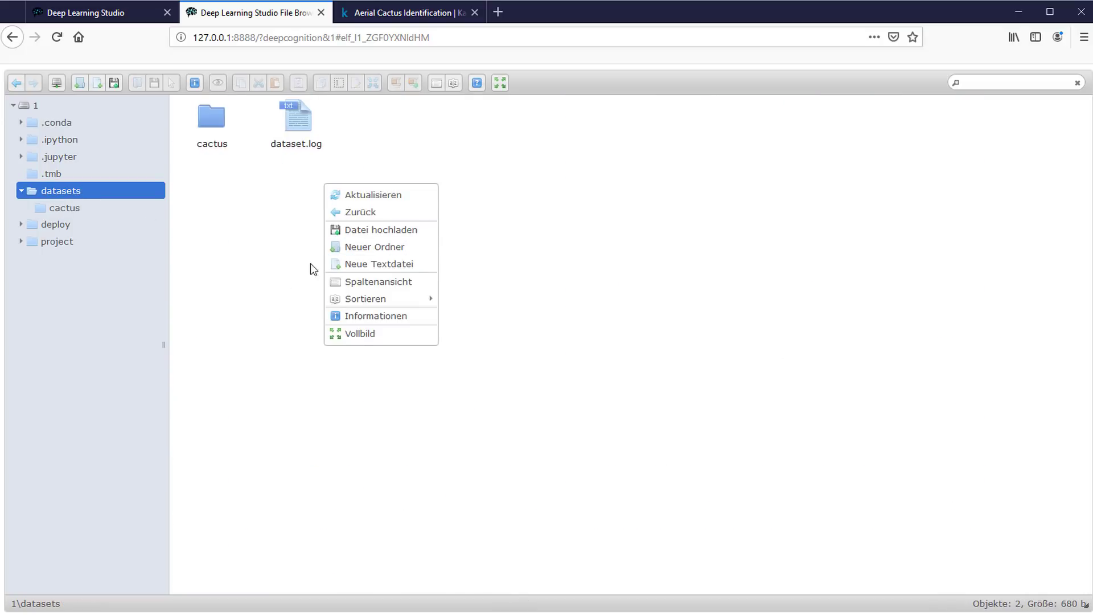
pyautogui.click(281, 274)
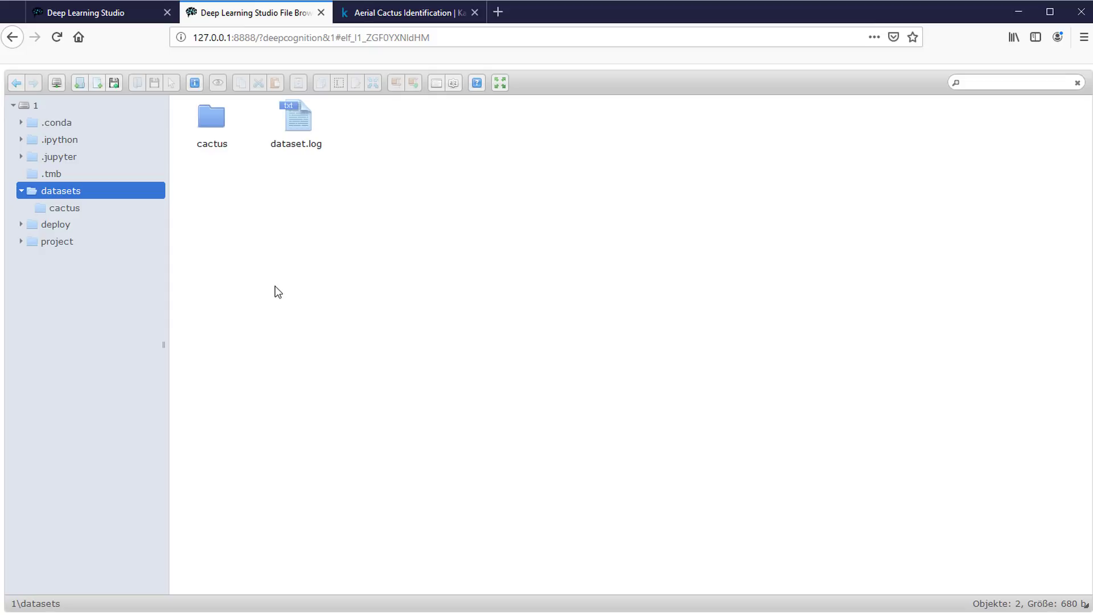
pyautogui.click(321, 13)
pyautogui.click(184, 257)
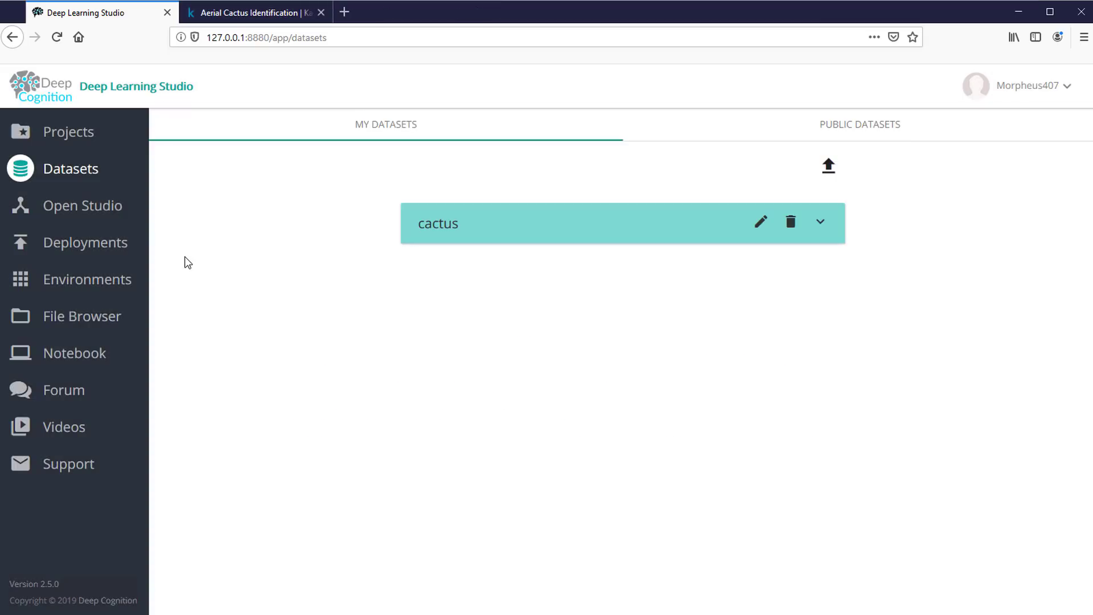